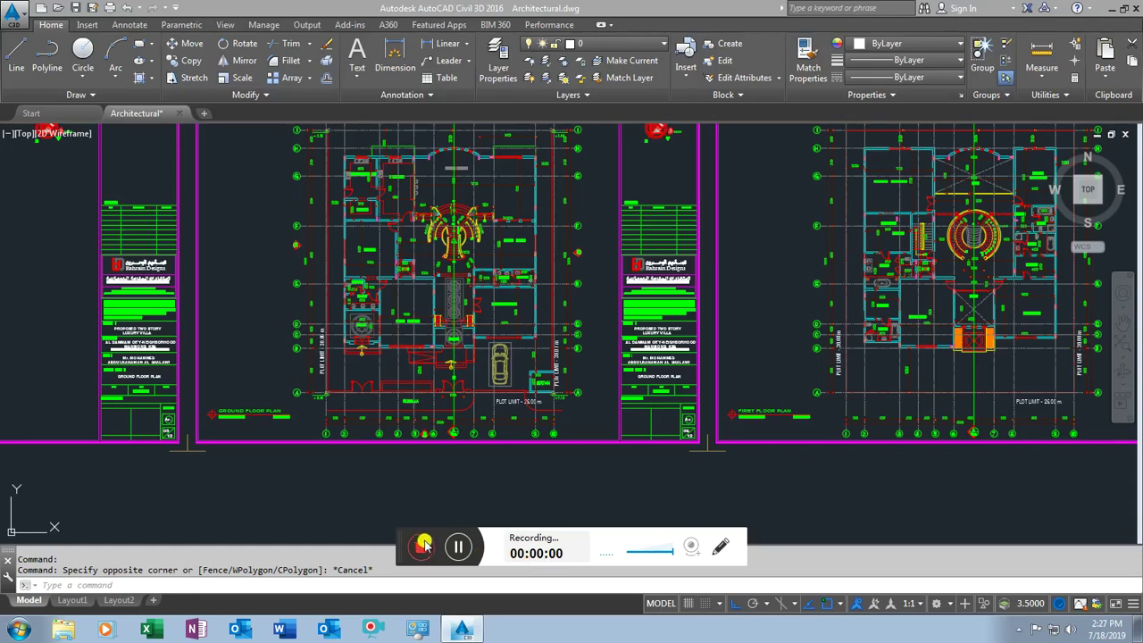
# Switch to the Layout1 tab and open its Page Setup Manager from the tab's right-click menu
pyautogui.moveTo(399, 553); pyautogui.dragTo(653, 636)
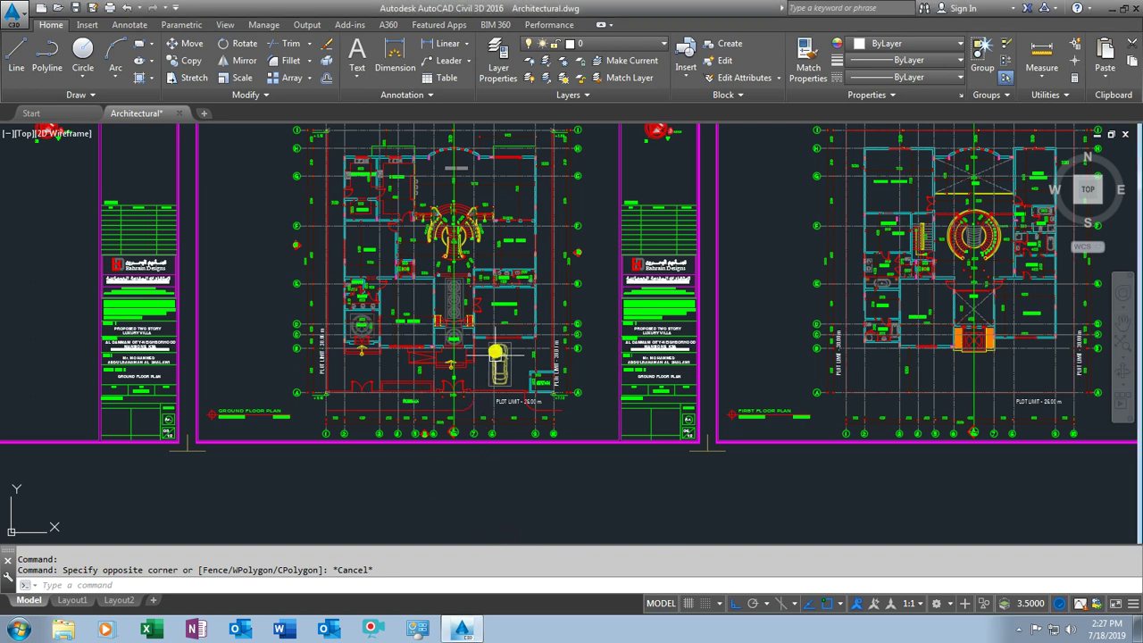
pyautogui.scroll(5, 496, 353)
pyautogui.scroll(-3, 477, 298)
pyautogui.scroll(-3, 477, 334)
pyautogui.scroll(2, 449, 349)
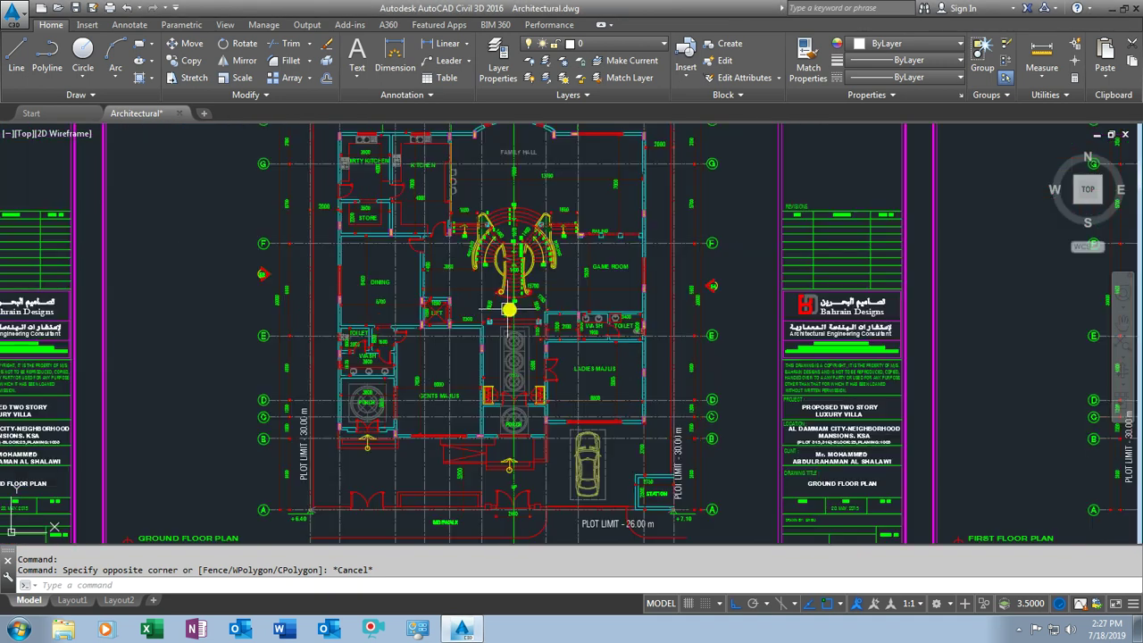
pyautogui.scroll(-3, 541, 331)
pyautogui.scroll(3, 571, 375)
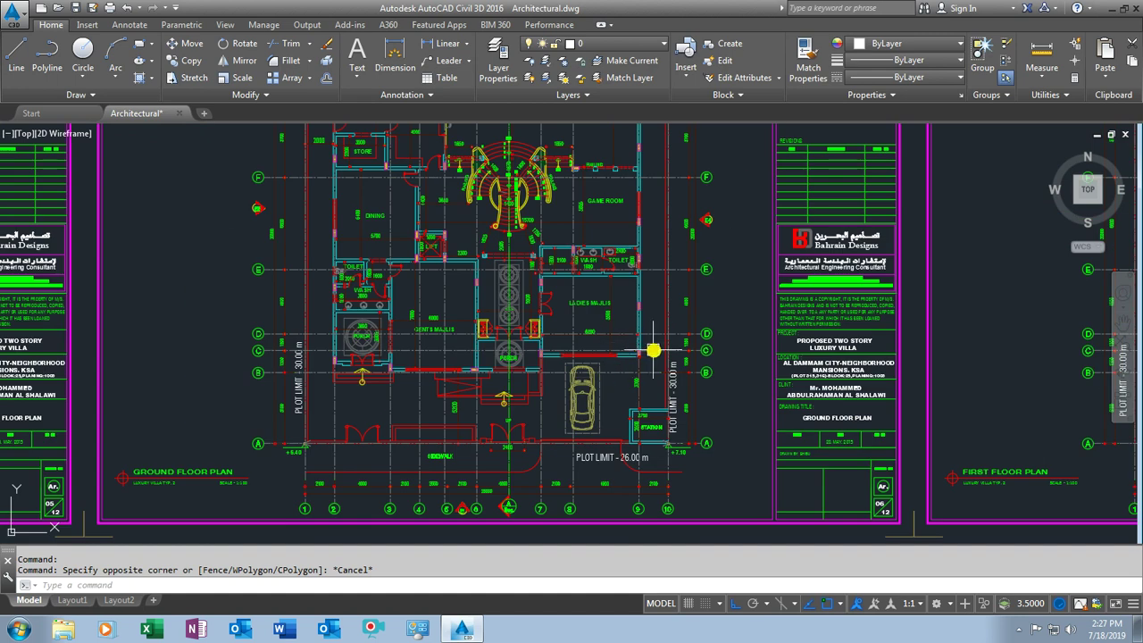
pyautogui.scroll(-2, 697, 329)
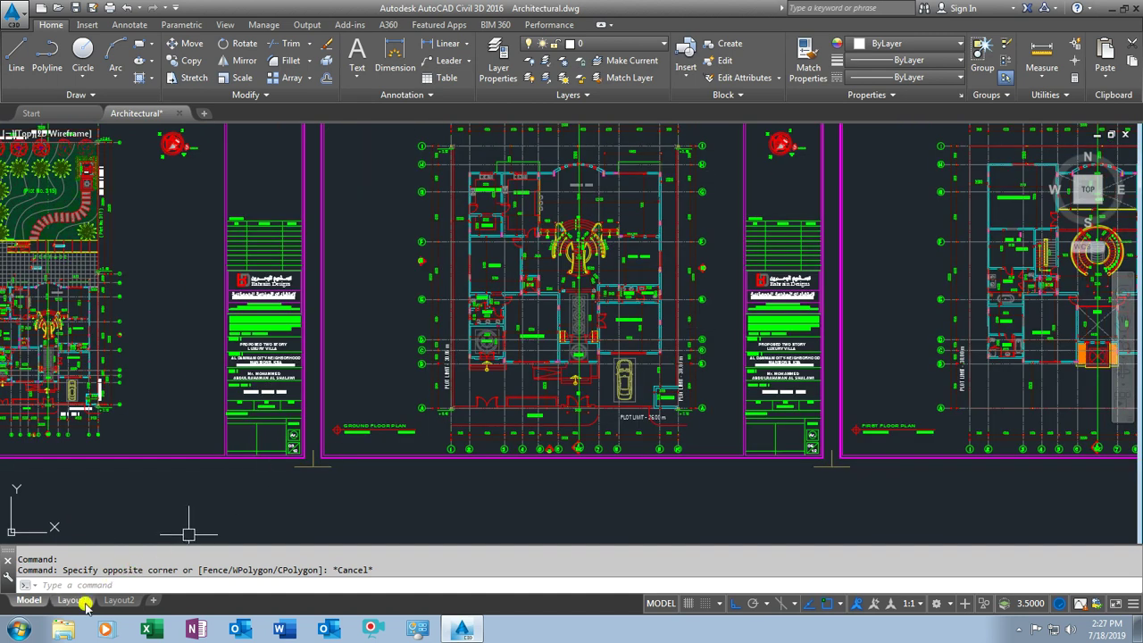
pyautogui.click(74, 600)
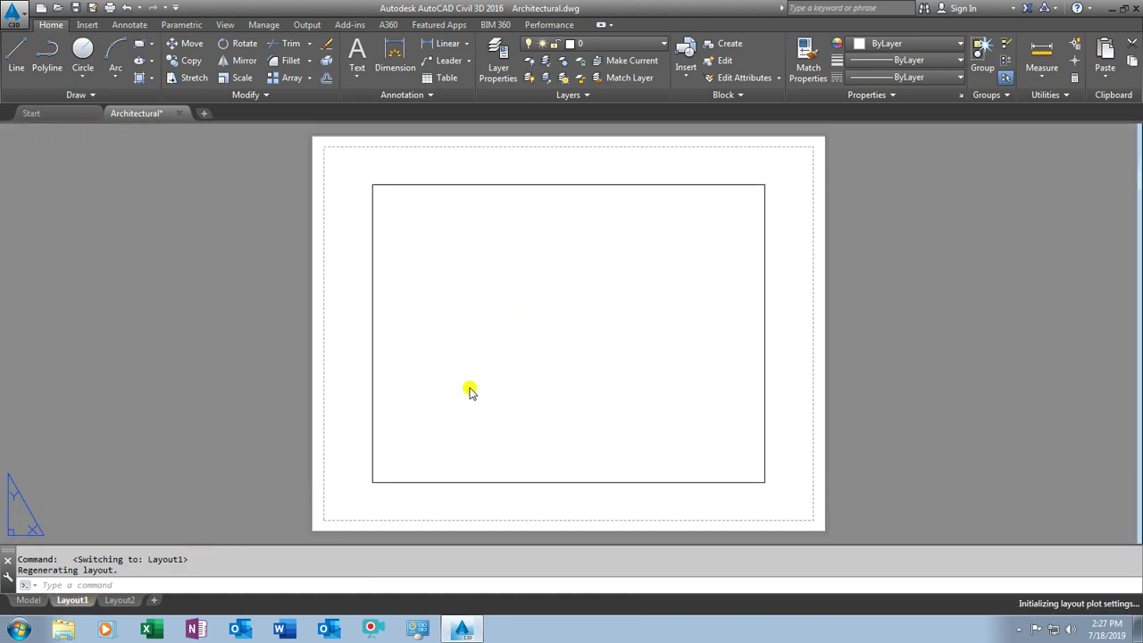
pyautogui.rightClick(78, 600)
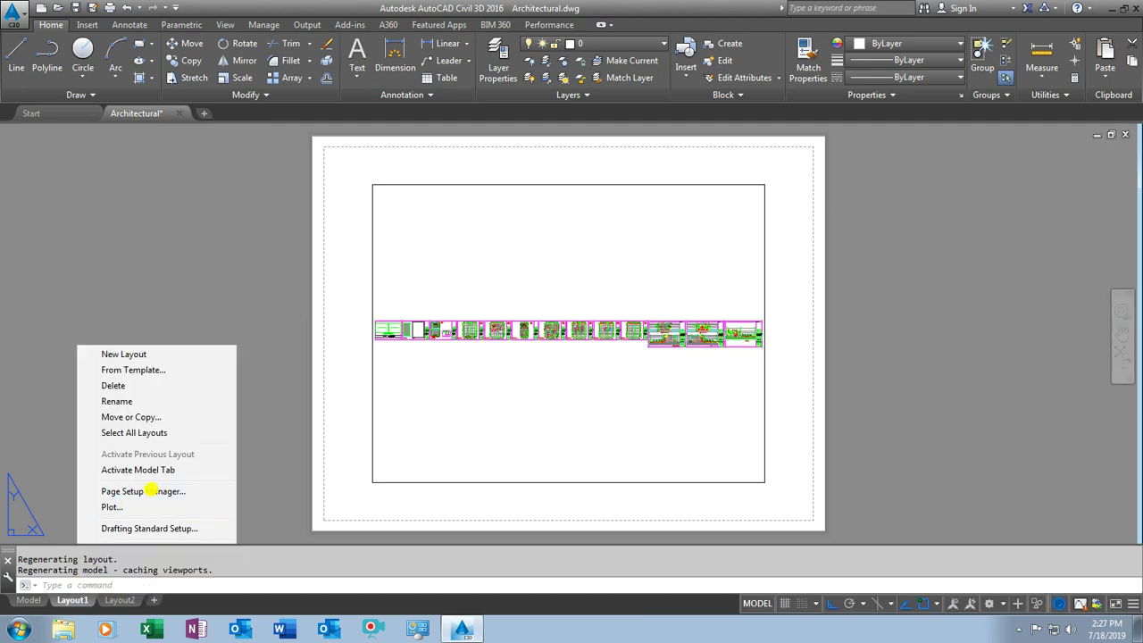
pyautogui.click(151, 491)
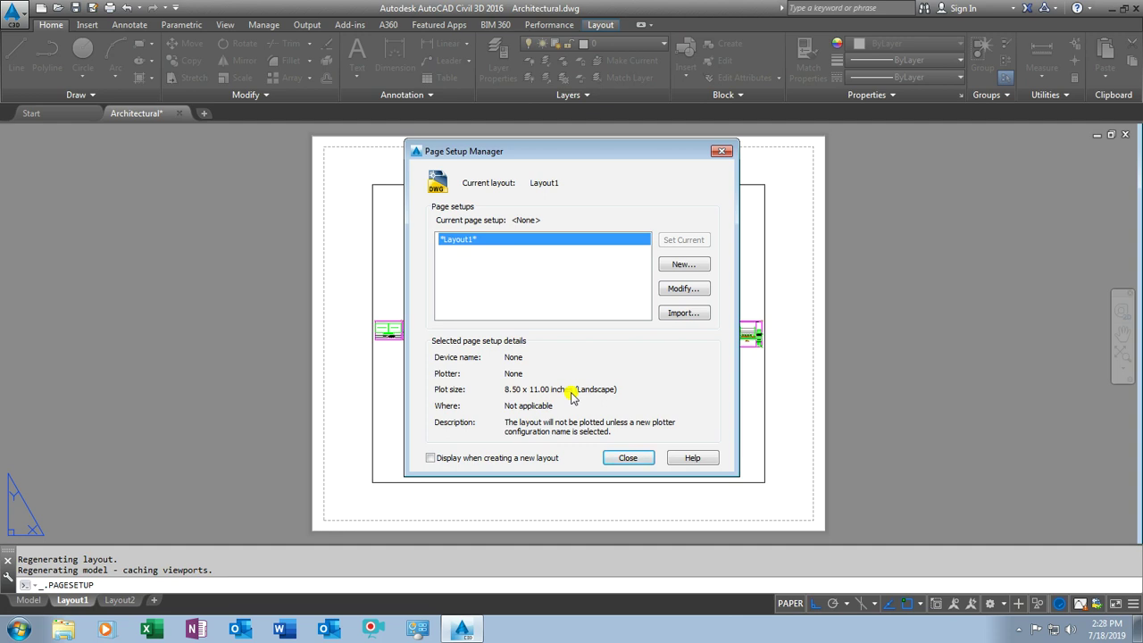
# Modify Layout1's page setup to use ISO A3 (297.00 x 420.00 mm) paper
pyautogui.click(684, 288)
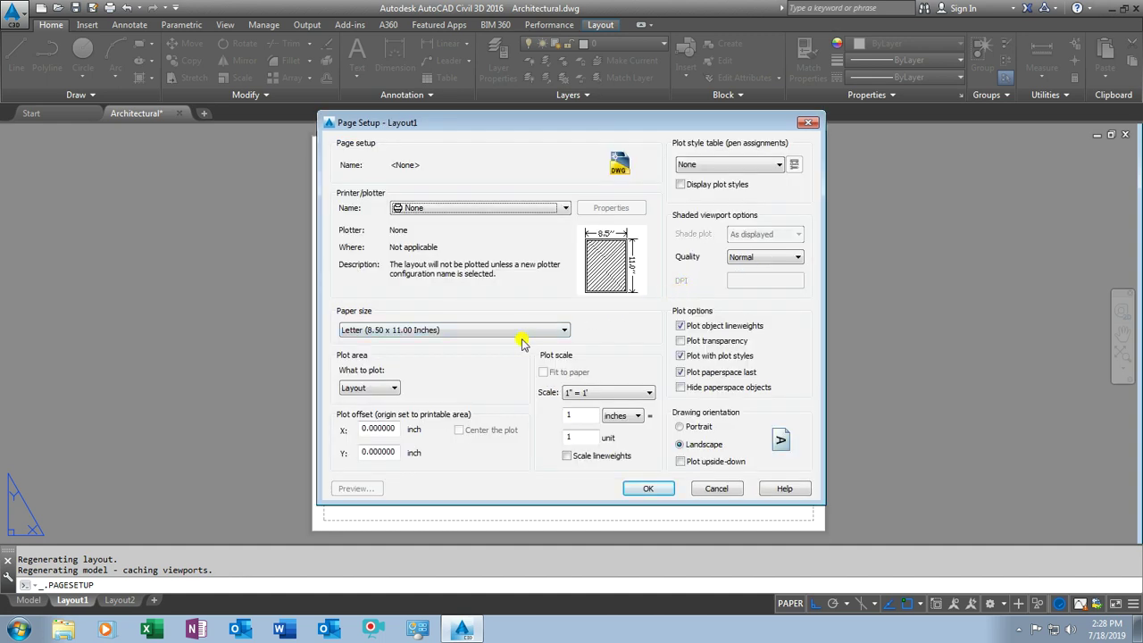
pyautogui.click(453, 330)
pyautogui.scroll(-1, 488, 522)
pyautogui.scroll(-2, 482, 523)
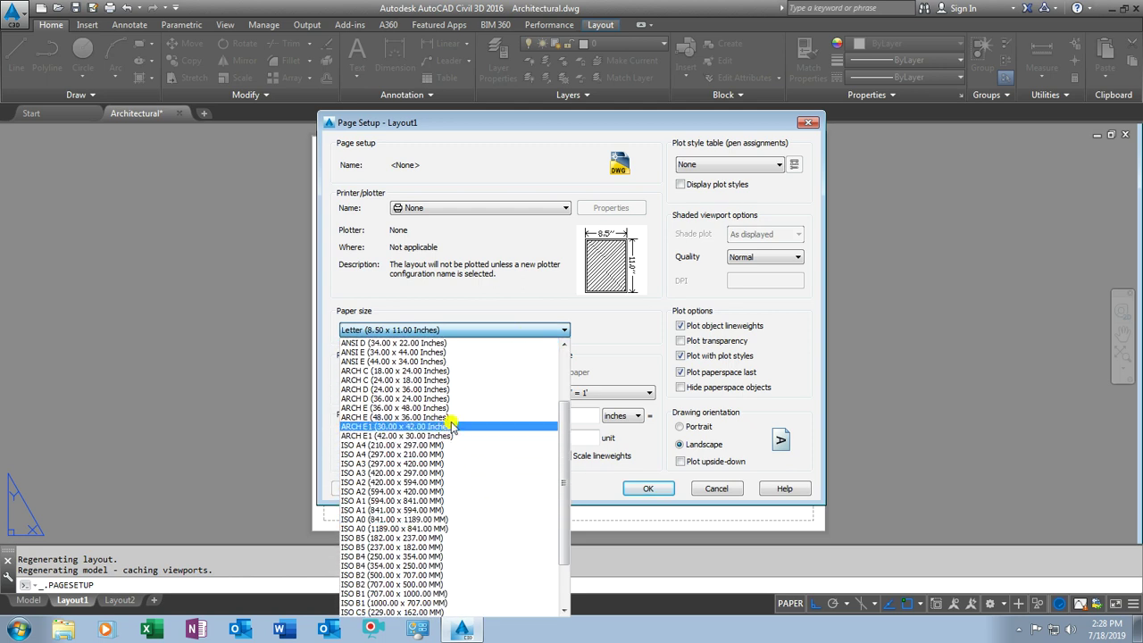
pyautogui.scroll(-2, 437, 497)
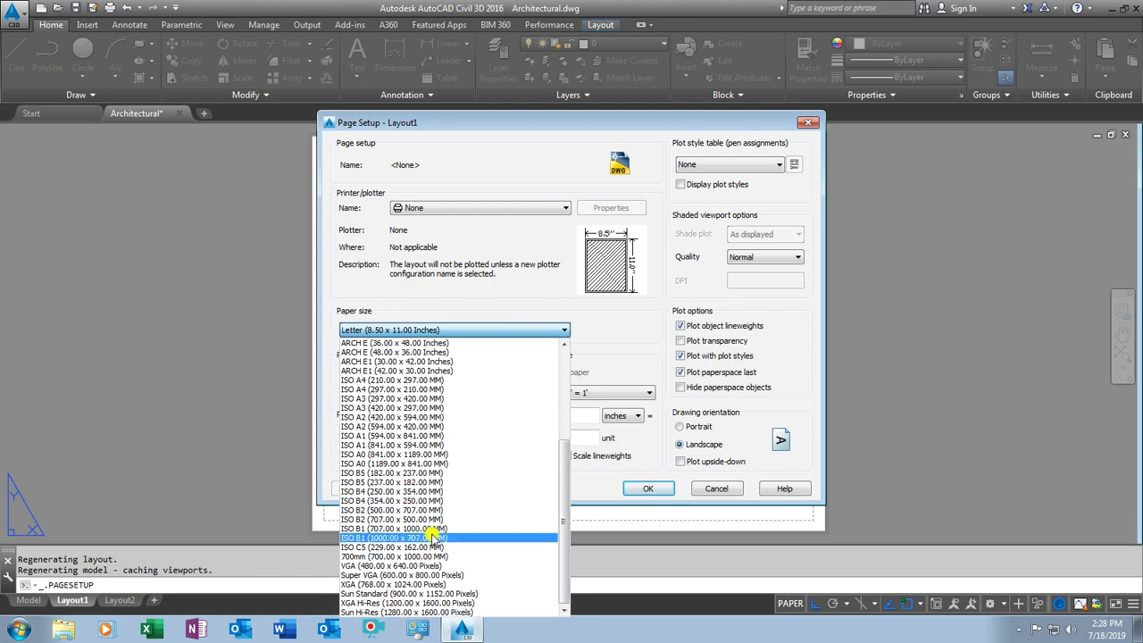
pyautogui.scroll(2, 438, 497)
pyautogui.scroll(2, 437, 465)
pyautogui.scroll(1, 437, 435)
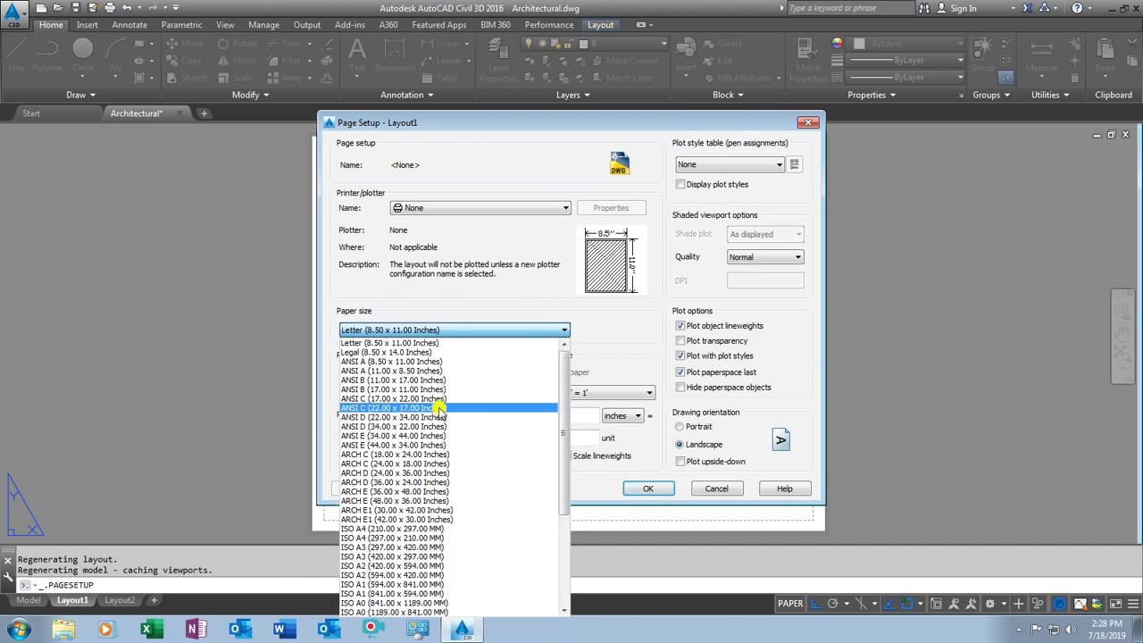
pyautogui.scroll(-1, 438, 429)
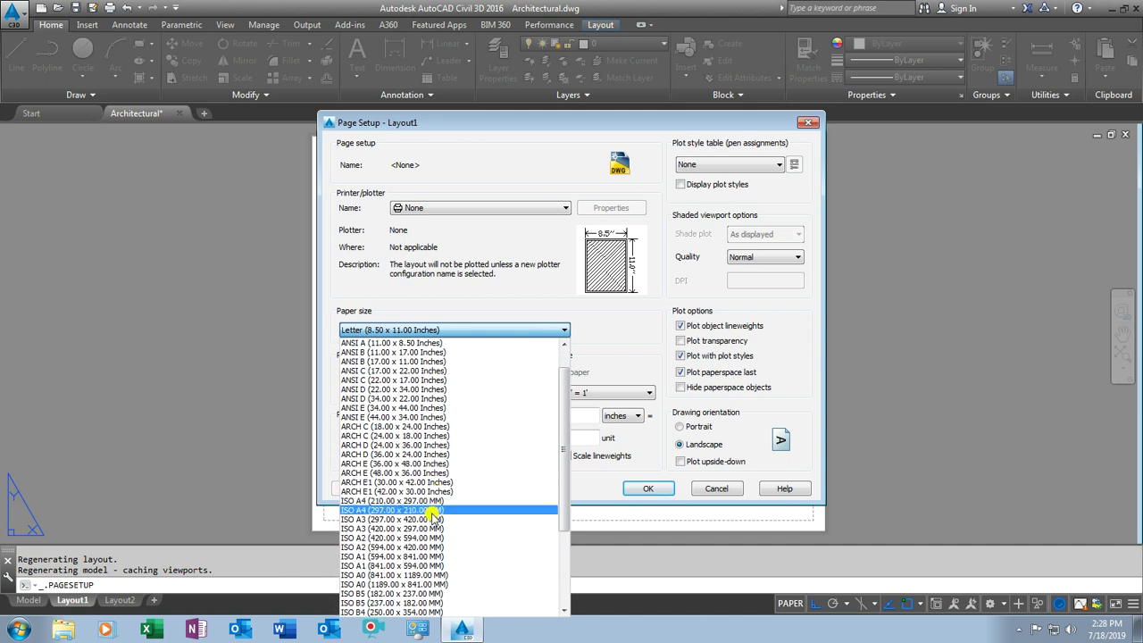
pyautogui.click(426, 519)
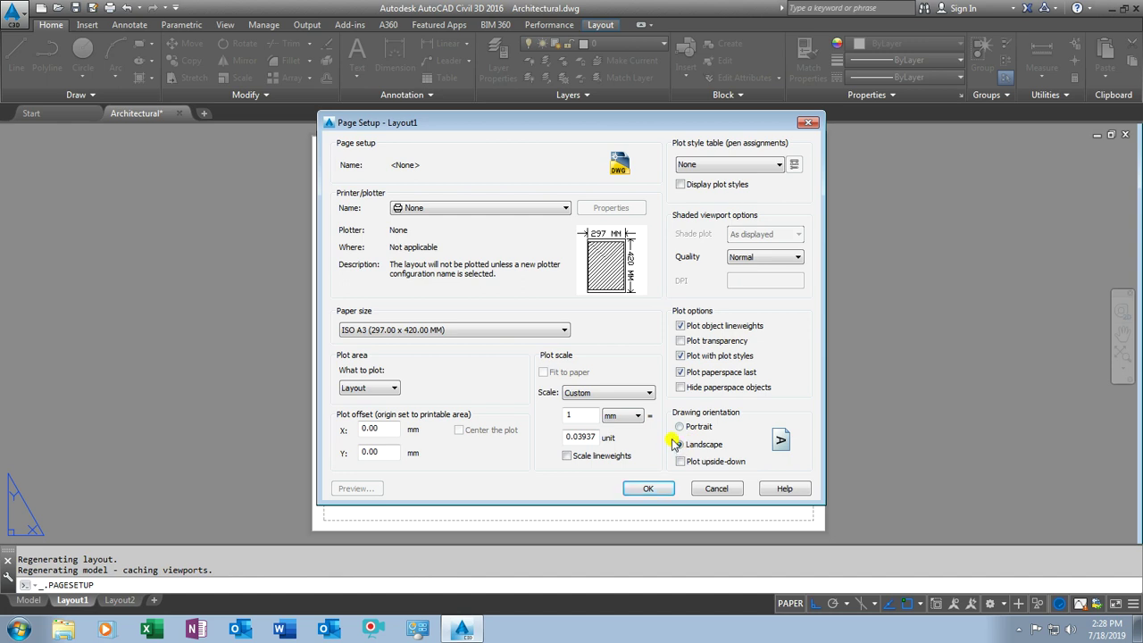
# Set the acad.ctb plot style table and 1:1 plot scale, then confirm and close the manager
pyautogui.click(730, 168)
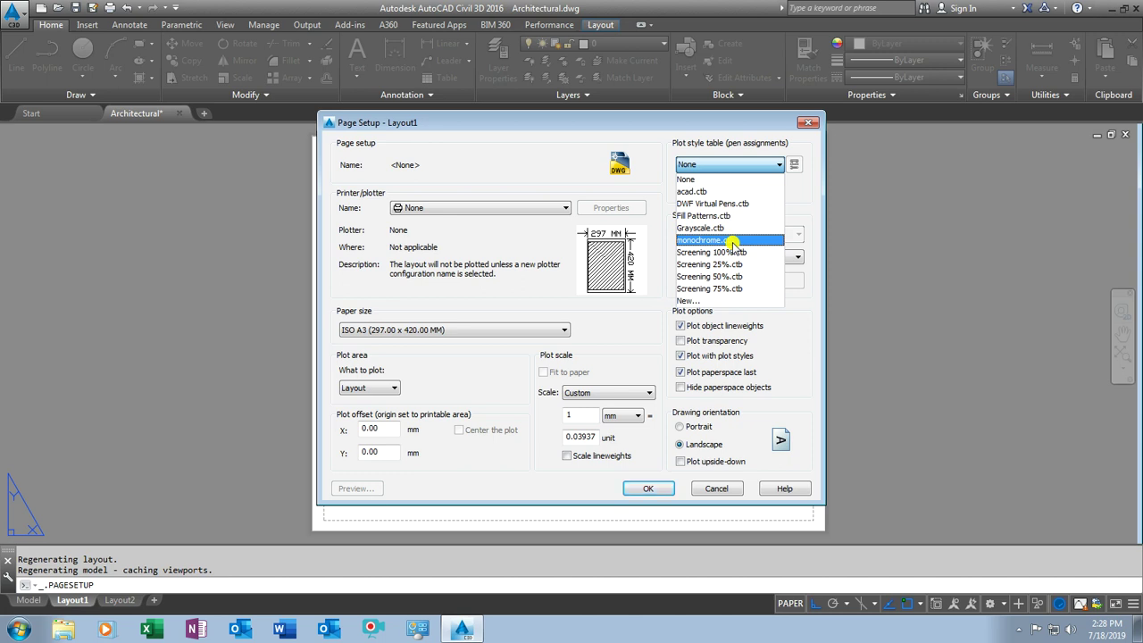
pyautogui.click(700, 191)
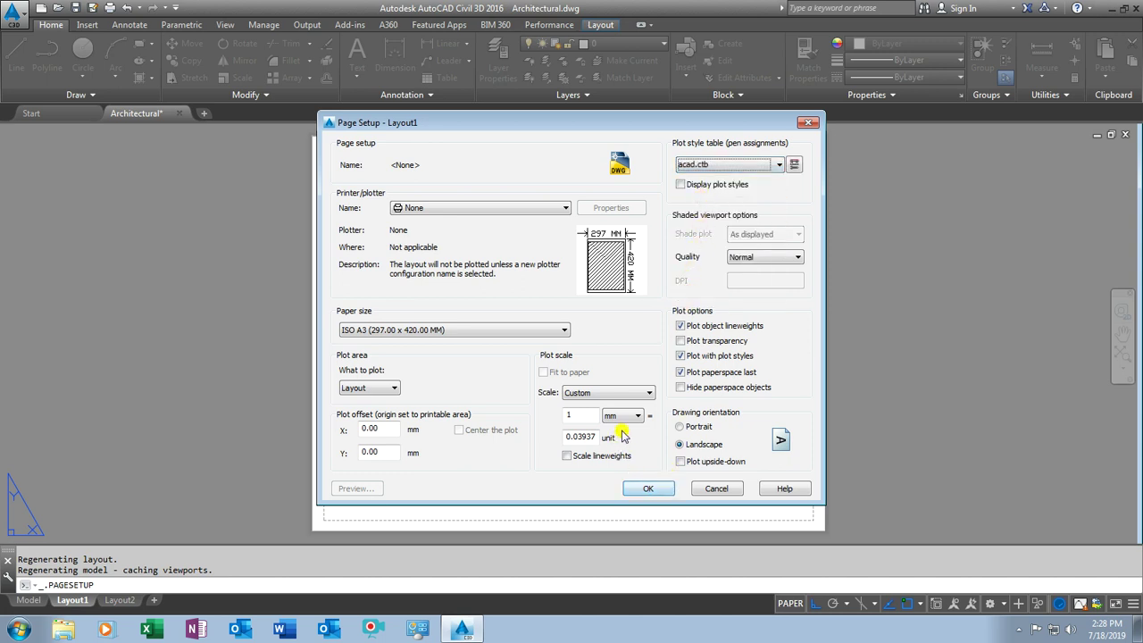
pyautogui.click(603, 396)
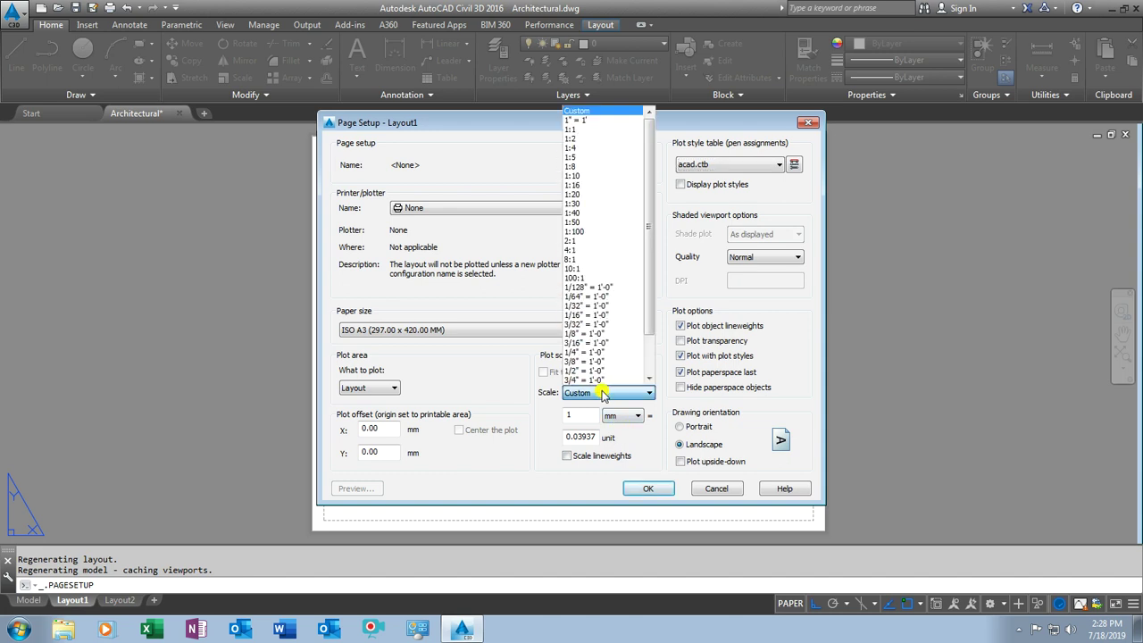
pyautogui.click(596, 136)
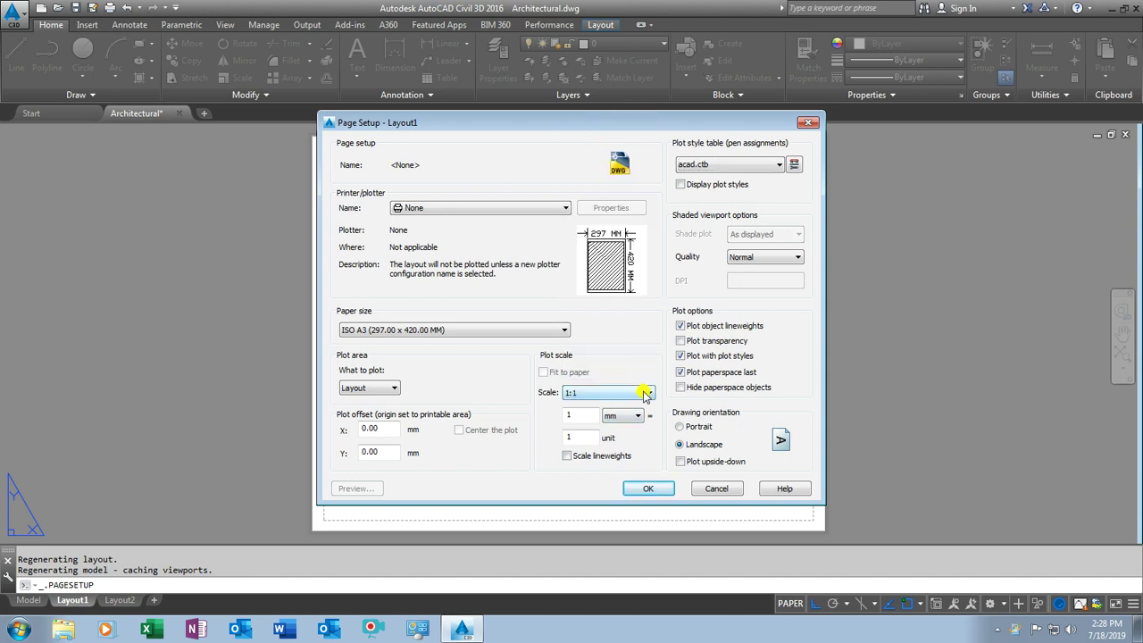
pyautogui.click(649, 489)
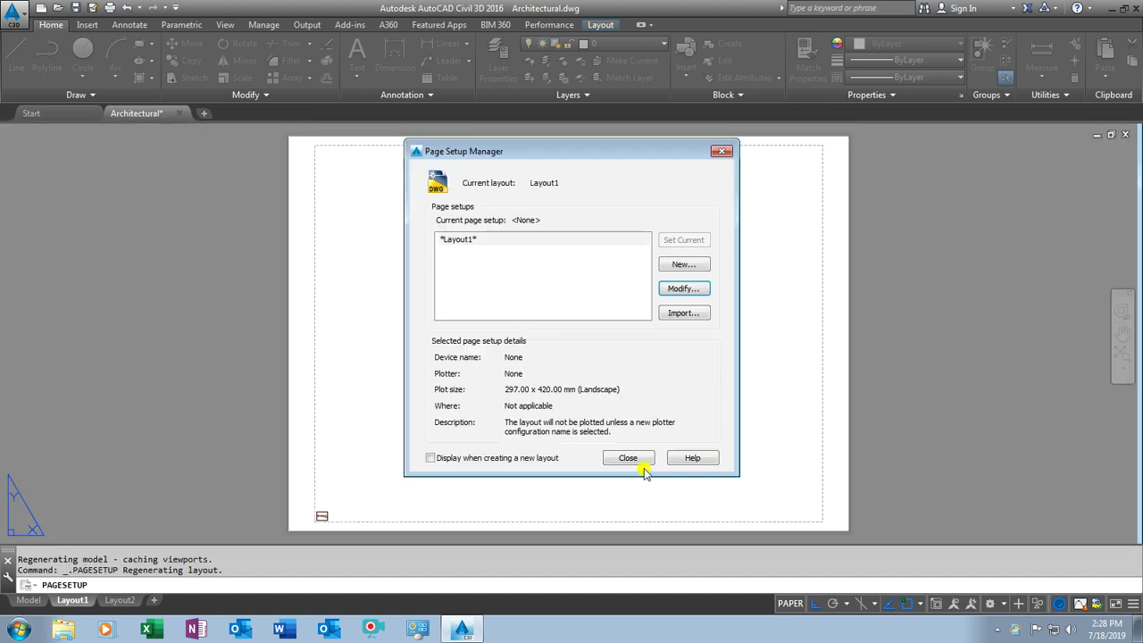
pyautogui.click(628, 457)
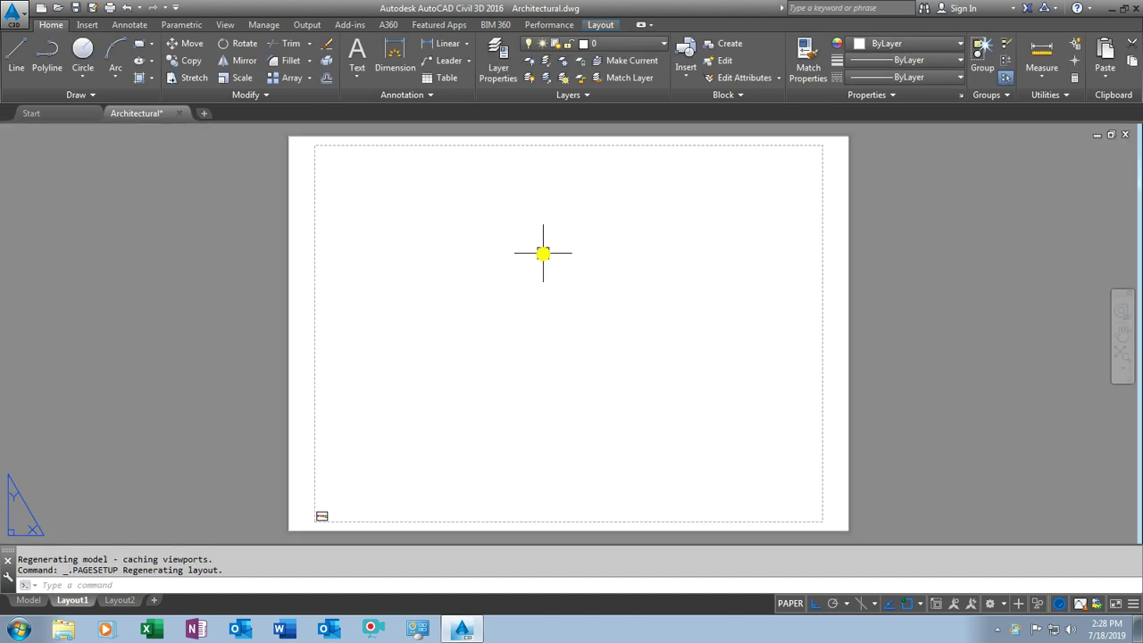
# Delete the small leftover viewport at the sheet's lower-left, cancelling a trial DIST measurement afterwards
pyautogui.click(323, 515)
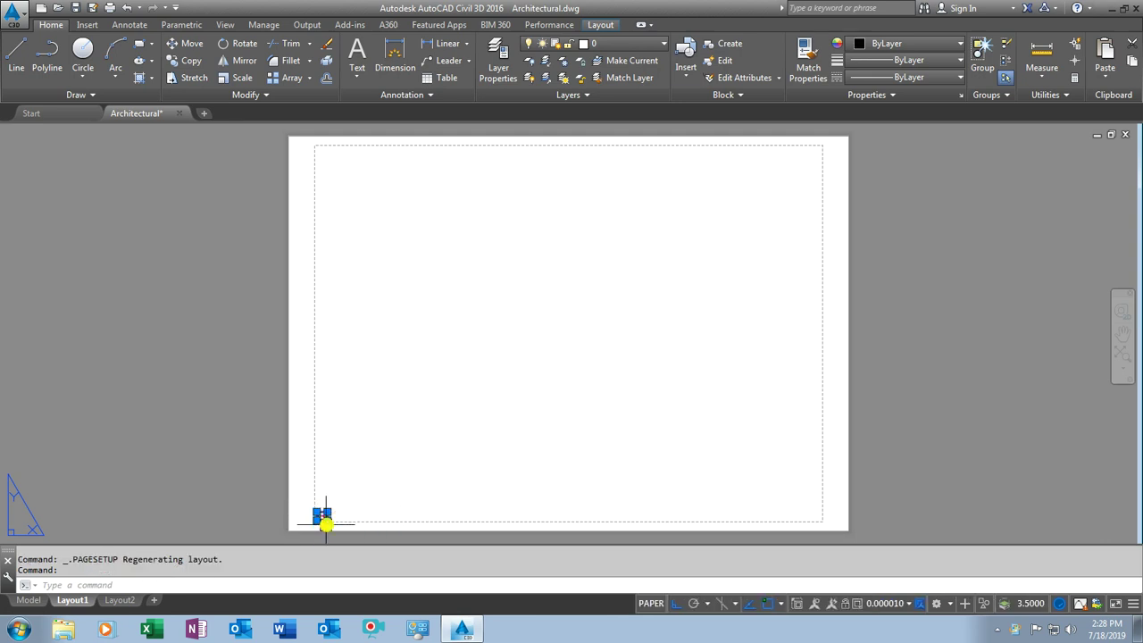
pyautogui.press('Delete')
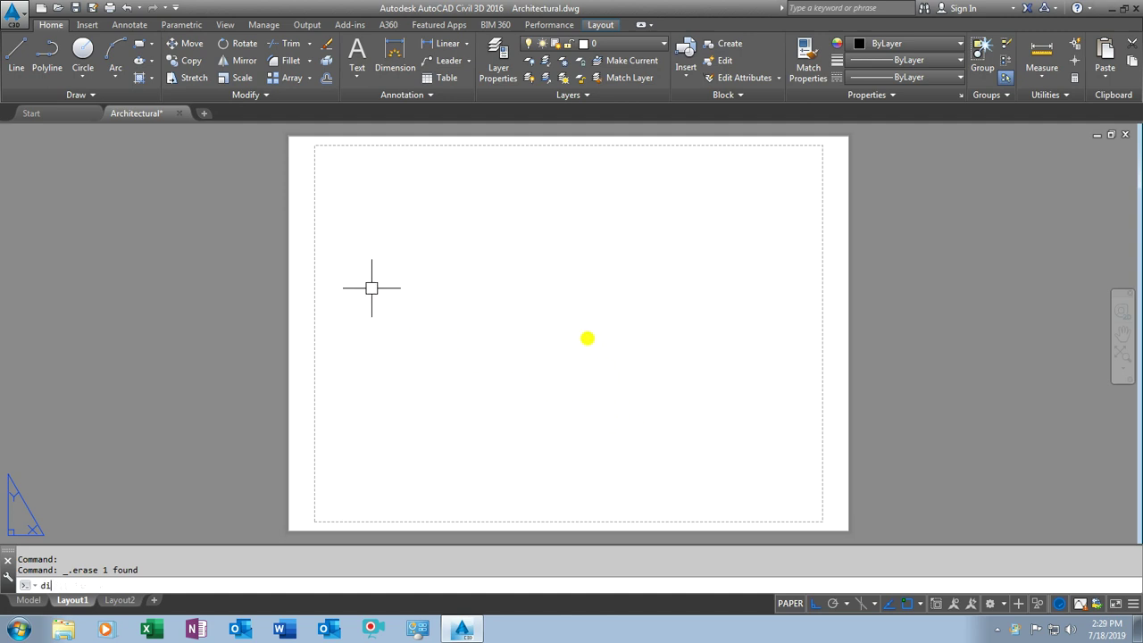
pyautogui.press('Return')
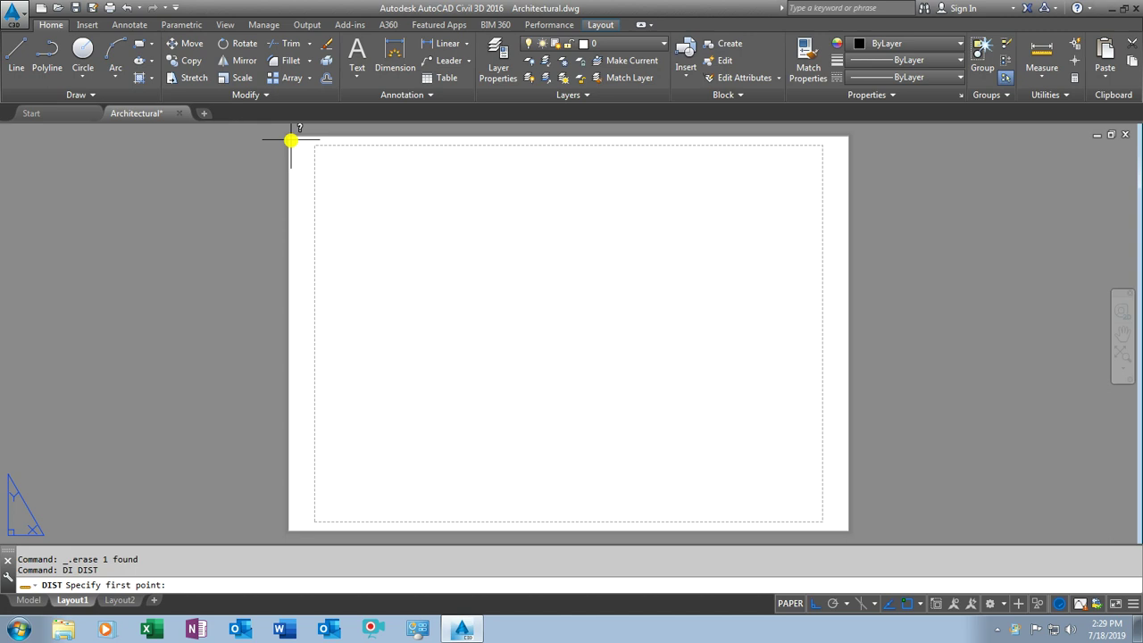
pyautogui.click(291, 140)
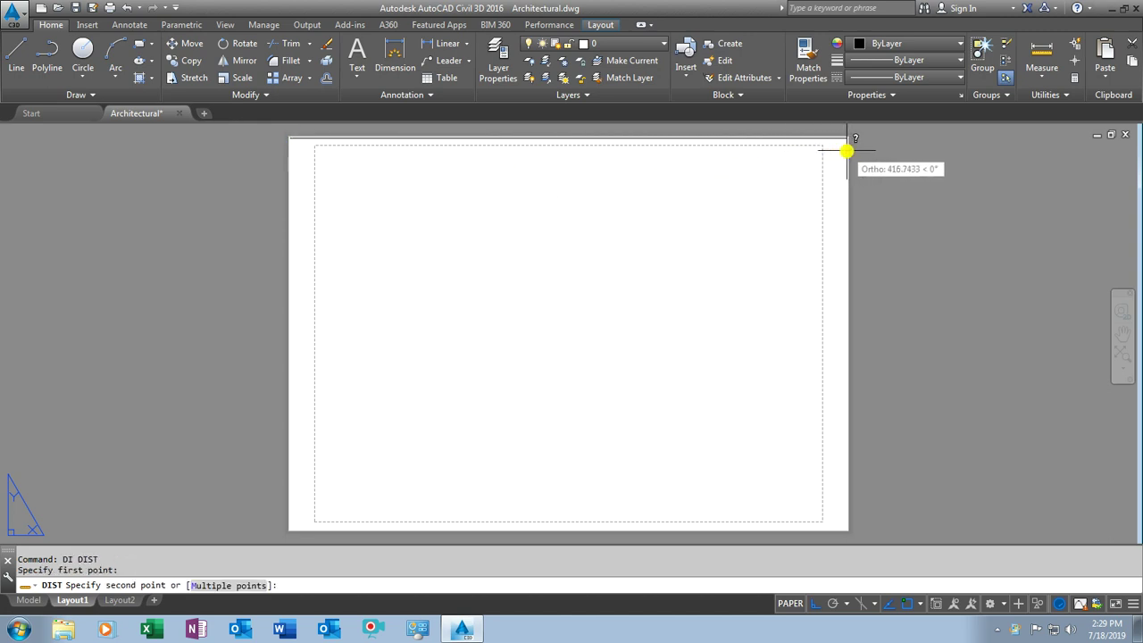
pyautogui.press('Escape')
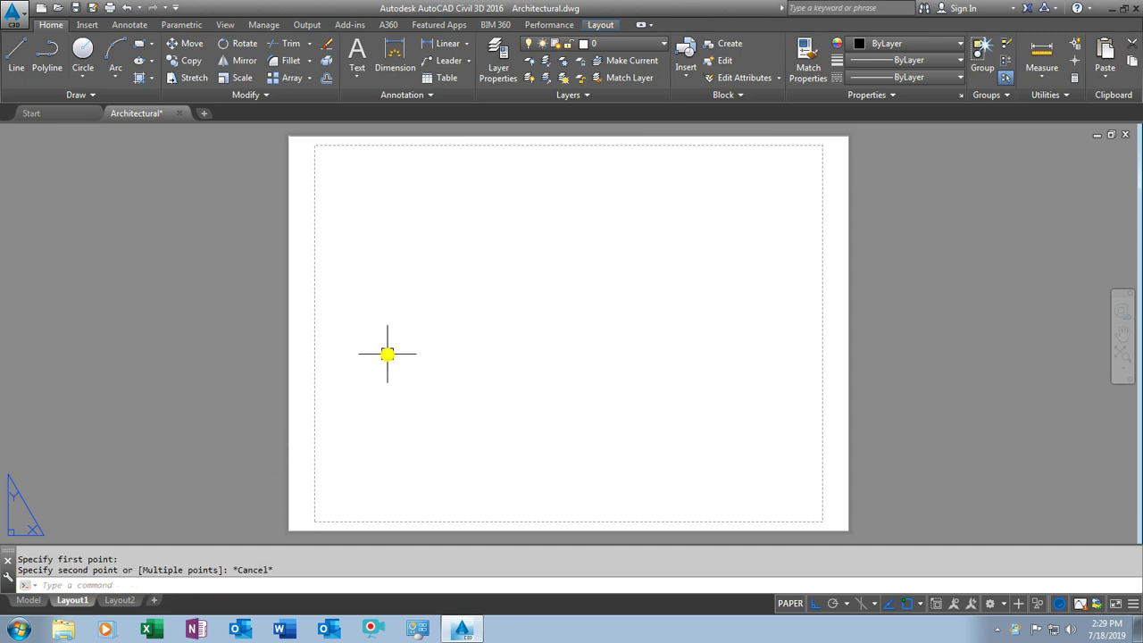
pyautogui.write('MV')
pyautogui.press('Return')
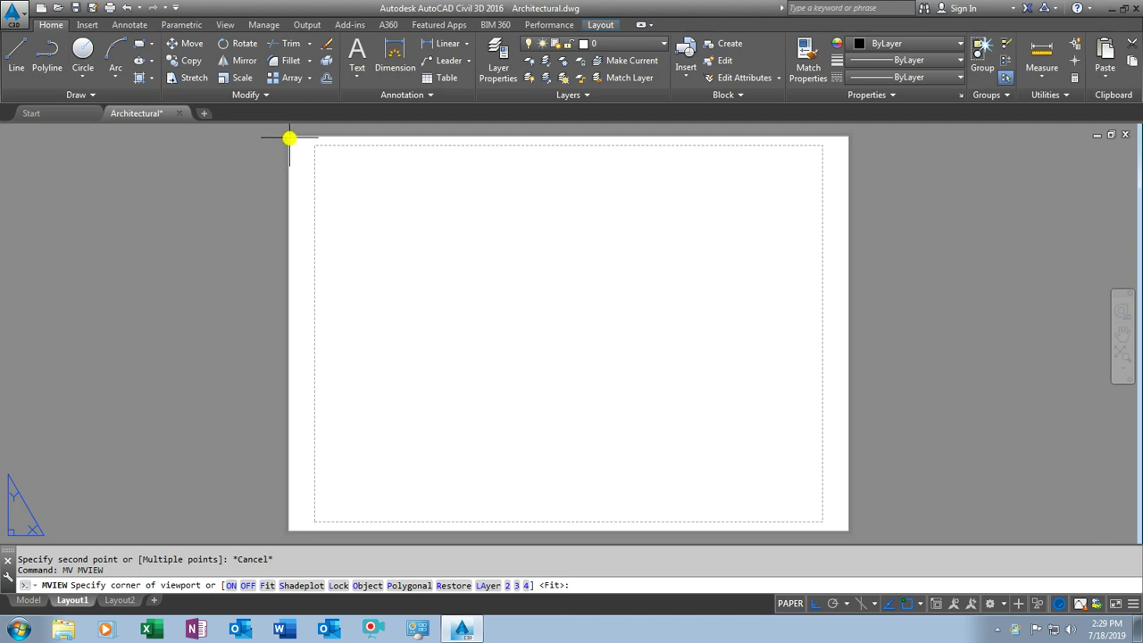
# Undo an undersized first viewport and draw a new one from the sheet's upper-left to lower-right corner
pyautogui.click(290, 138)
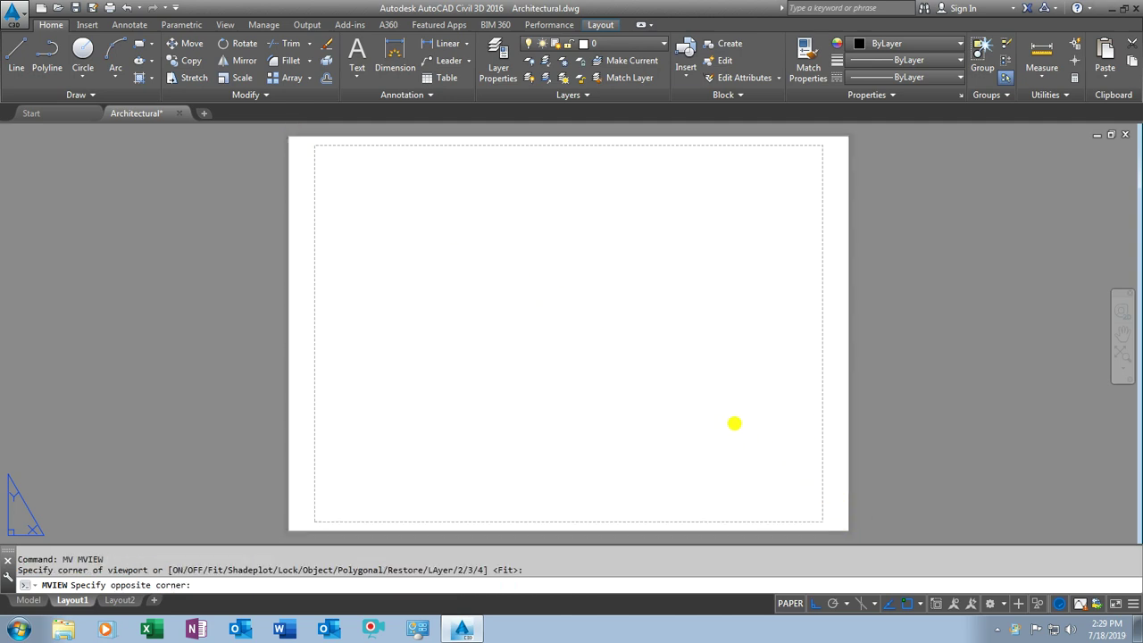
pyautogui.click(688, 387)
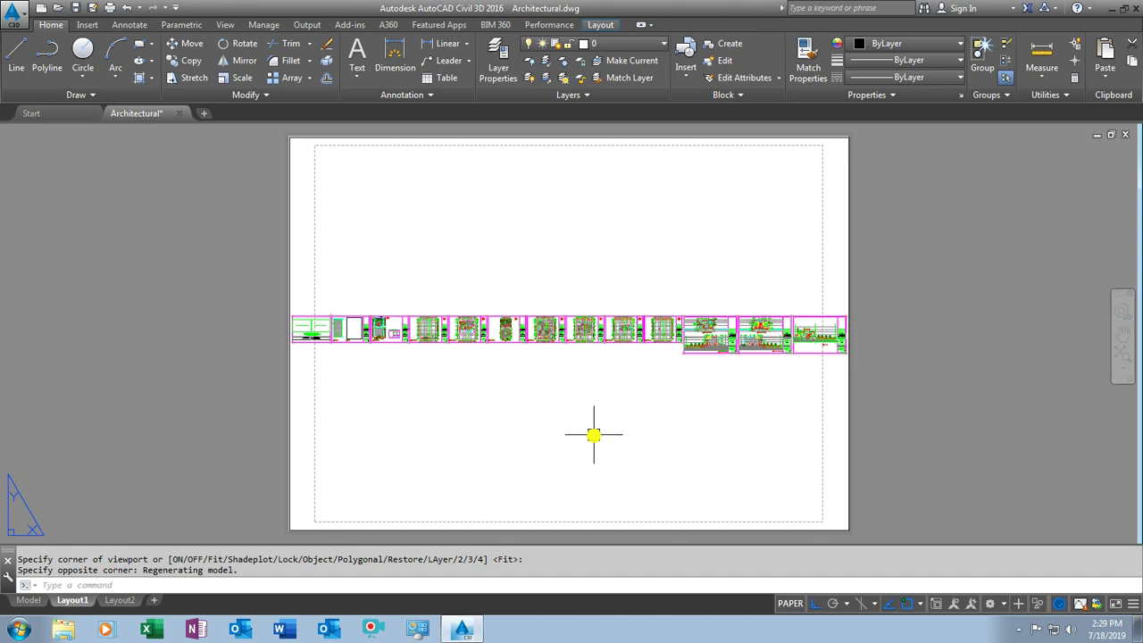
pyautogui.hotkey('ctrl', 'z')
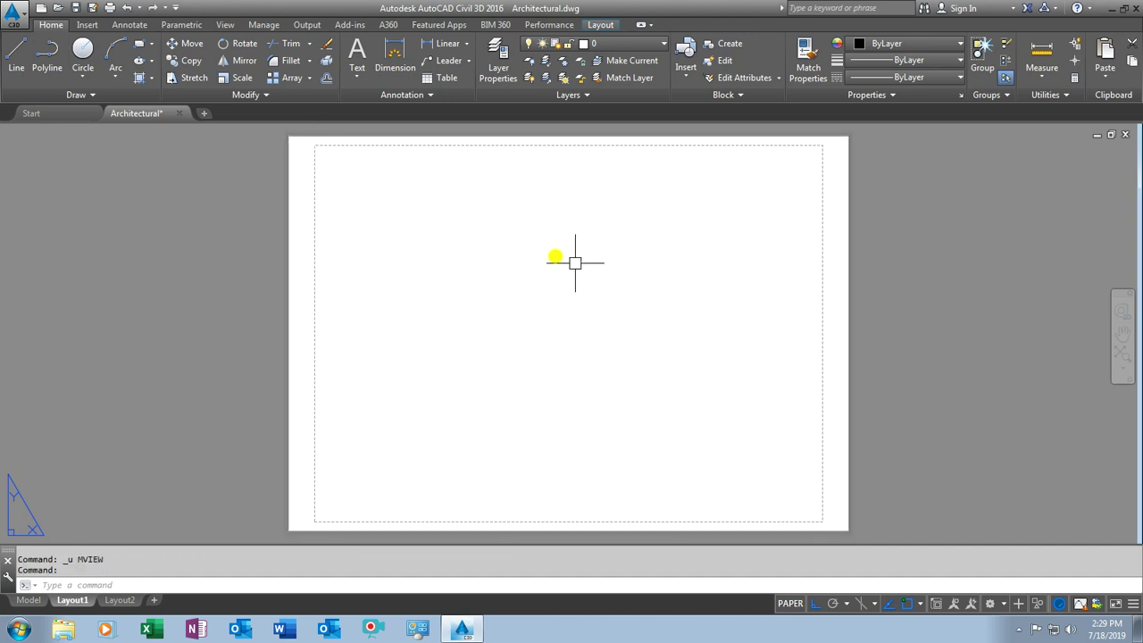
pyautogui.write('m')
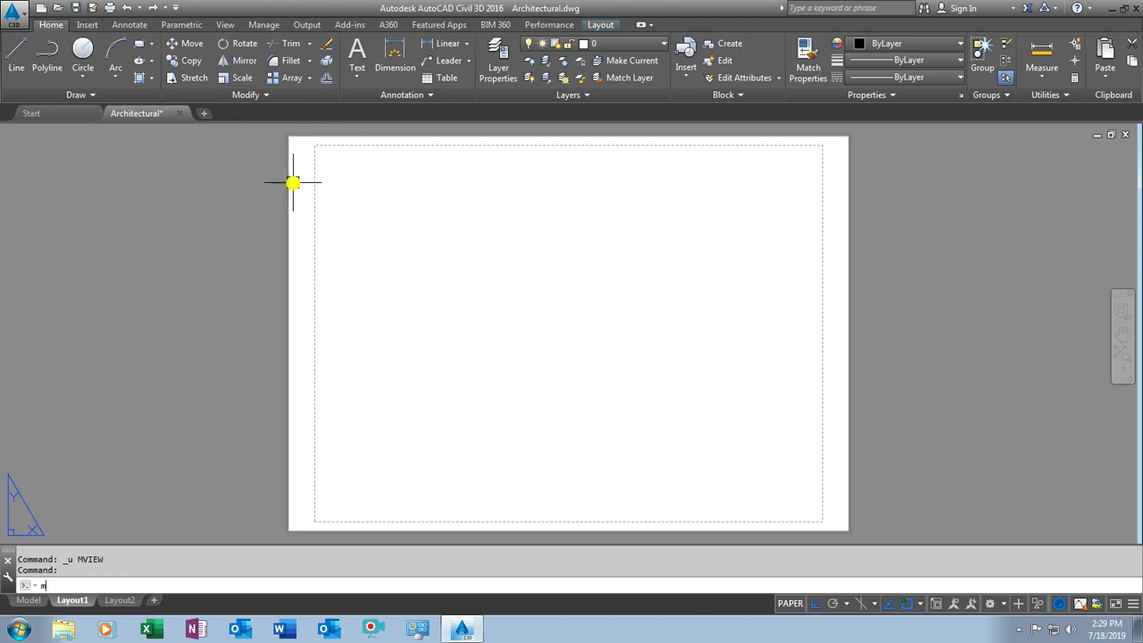
pyautogui.press('Return')
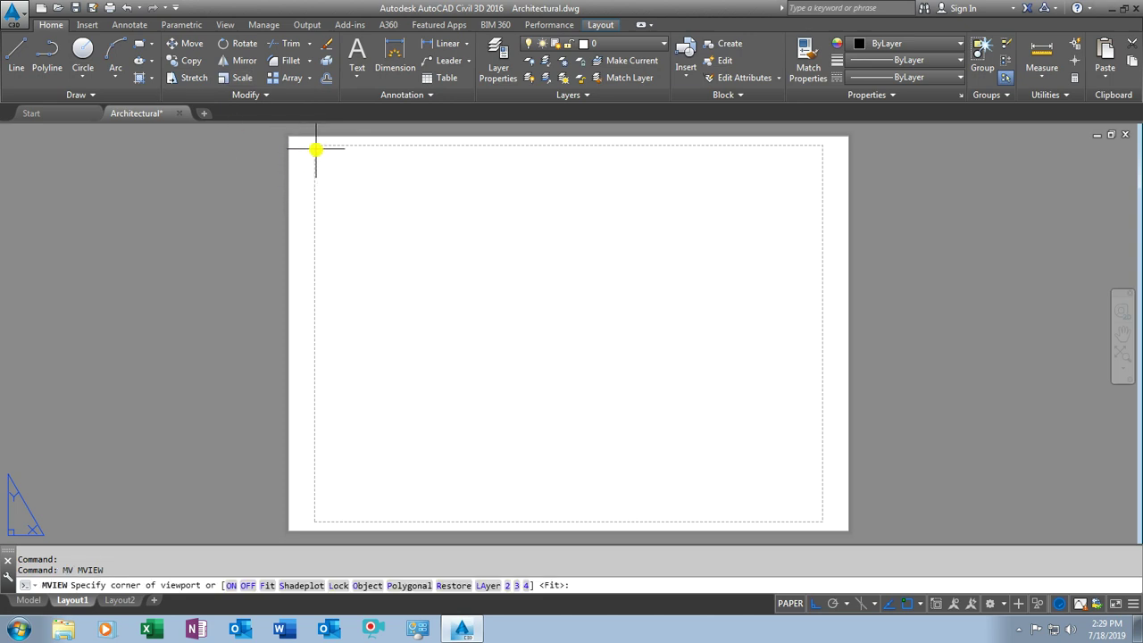
pyautogui.click(297, 145)
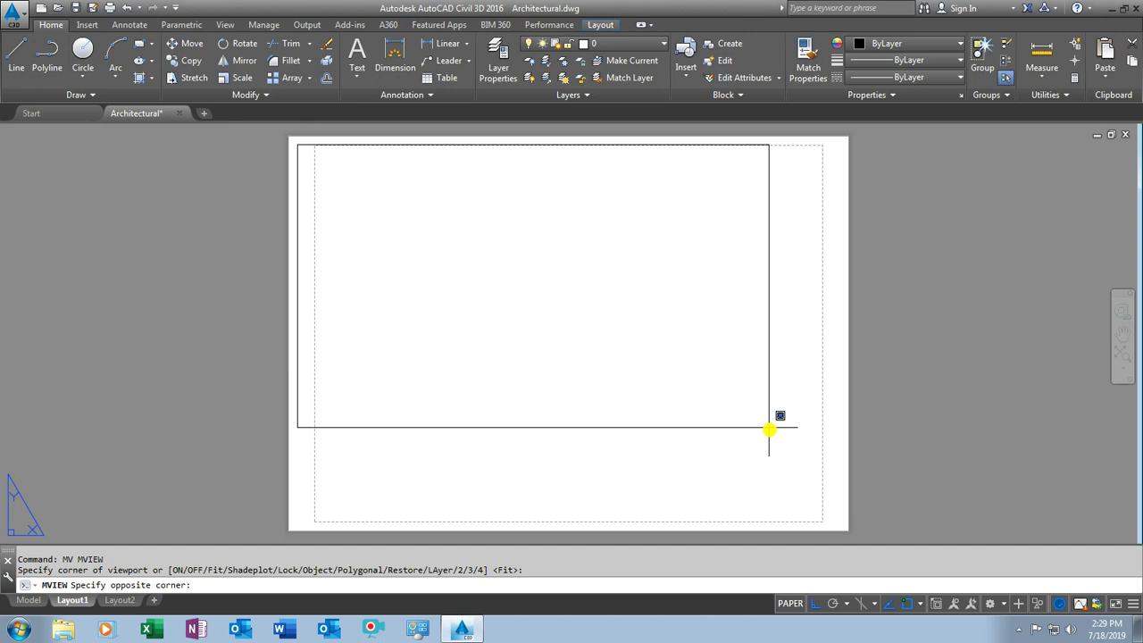
pyautogui.click(833, 525)
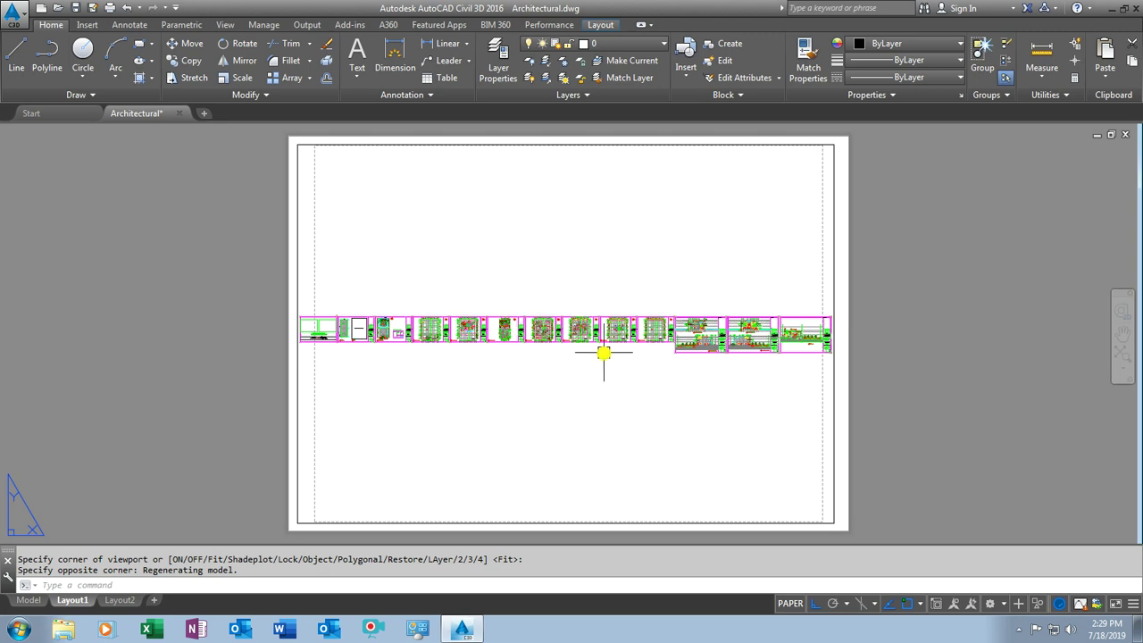
# Activate the viewport in model space and zoom and pan to centre one floor plan sheet
pyautogui.doubleClick(607, 270)
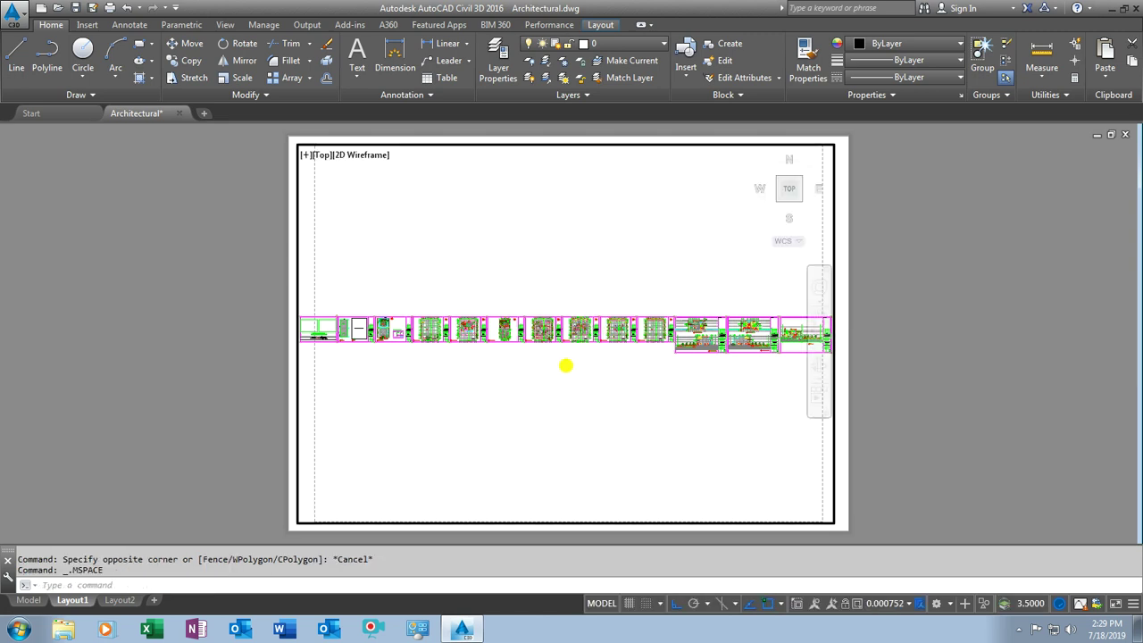
pyautogui.scroll(4, 563, 365)
pyautogui.scroll(4, 577, 324)
pyautogui.scroll(-2, 510, 420)
pyautogui.scroll(-1, 580, 375)
pyautogui.scroll(4, 658, 319)
pyautogui.scroll(-4, 650, 330)
pyautogui.scroll(3, 649, 330)
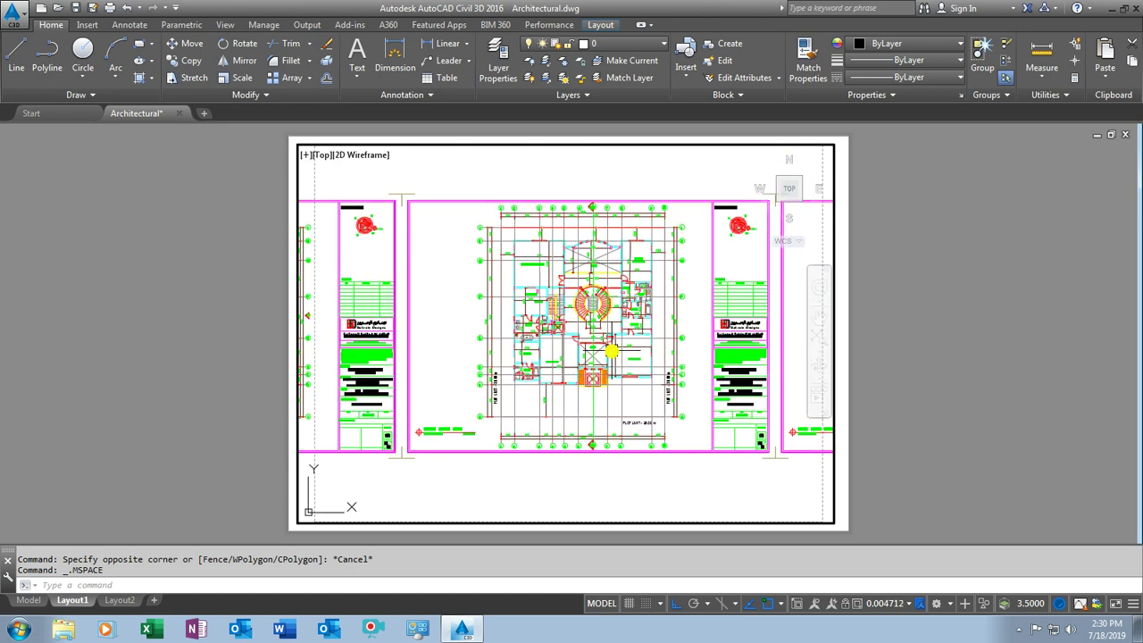
pyautogui.scroll(-3, 684, 353)
pyautogui.scroll(-2, 684, 352)
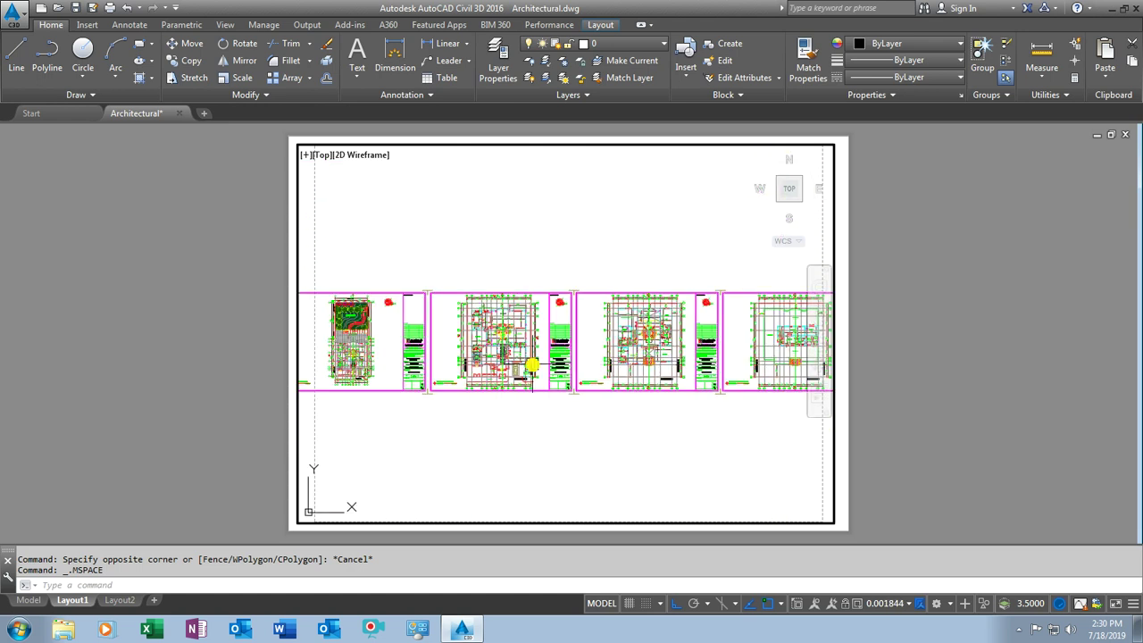
pyautogui.scroll(4, 455, 362)
pyautogui.scroll(3, 559, 349)
pyautogui.scroll(2, 544, 350)
pyautogui.scroll(-4, 541, 346)
pyautogui.scroll(-3, 513, 358)
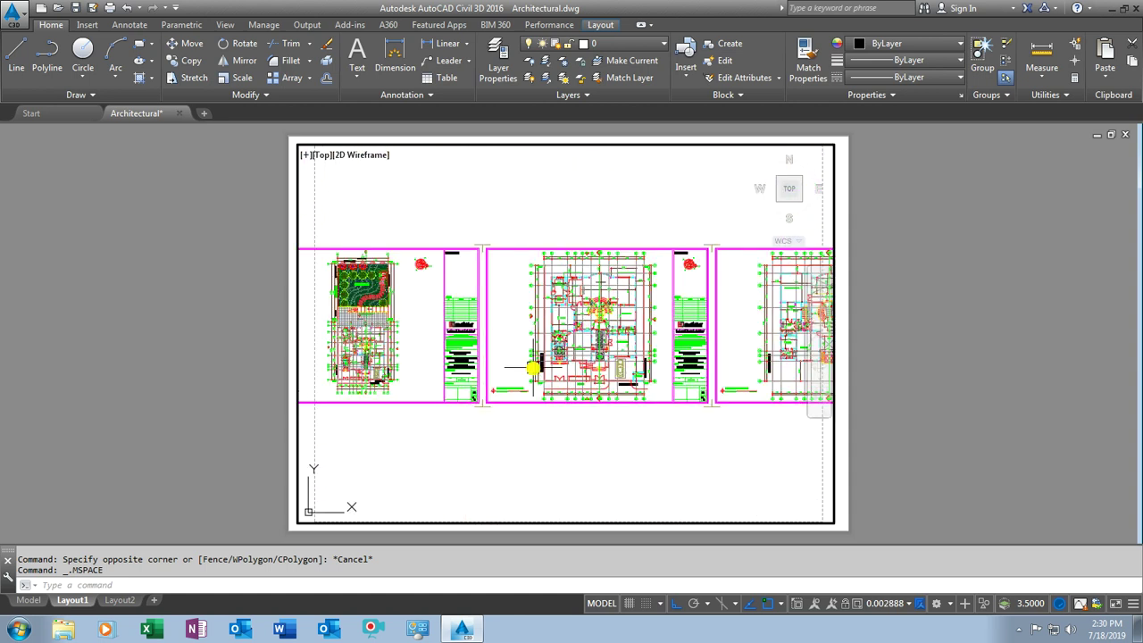
pyautogui.scroll(2, 673, 364)
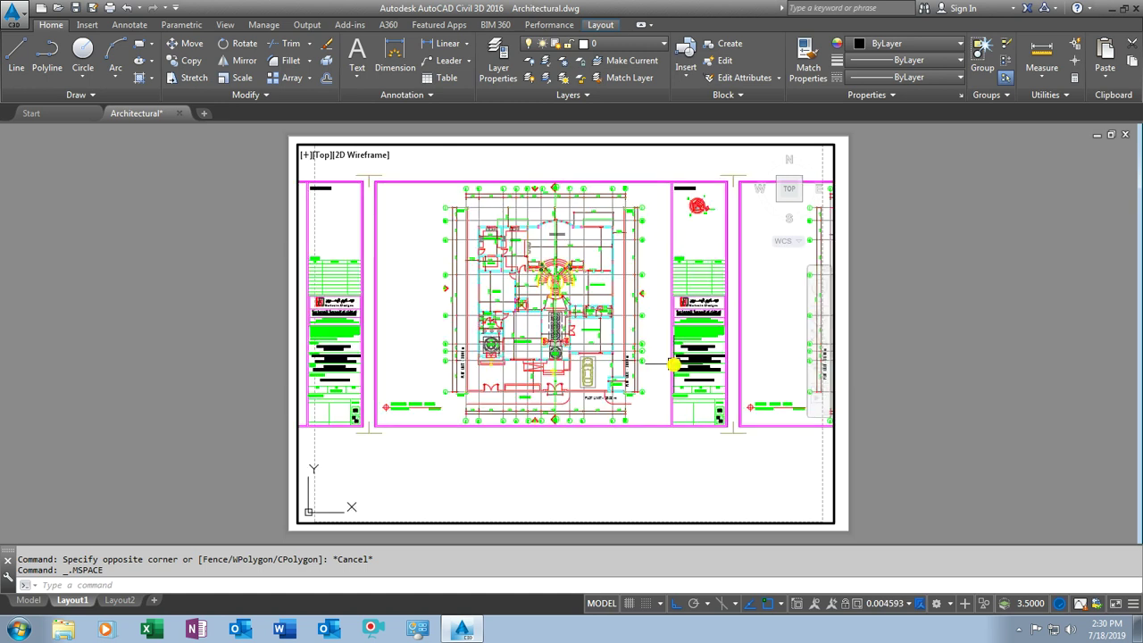
pyautogui.scroll(-2, 673, 365)
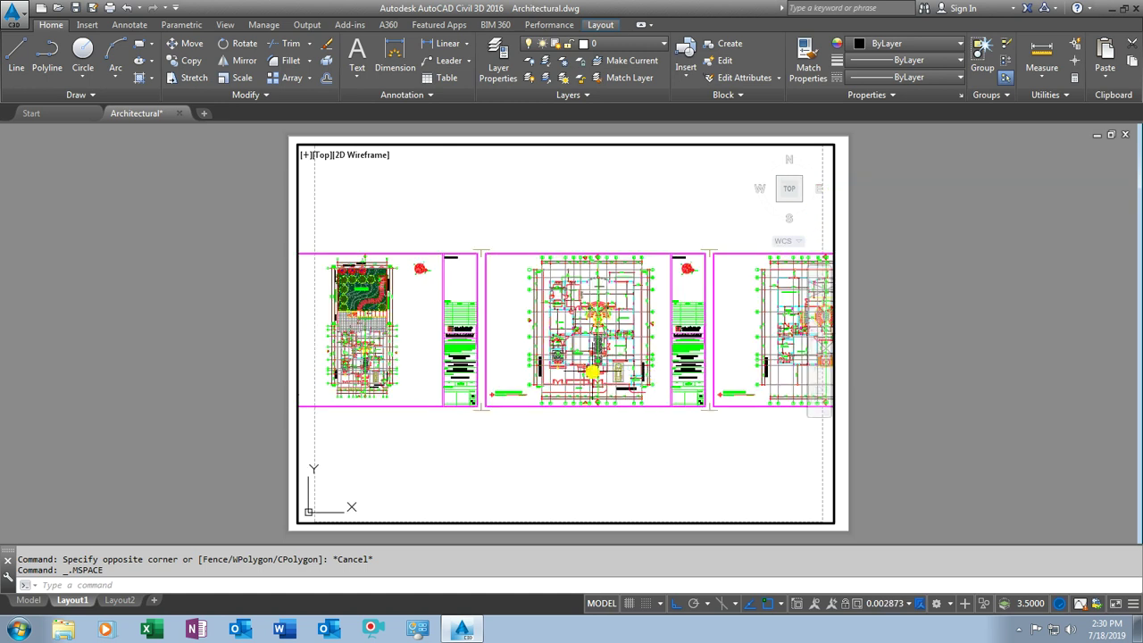
pyautogui.scroll(-1, 597, 355)
pyautogui.scroll(-1, 597, 356)
pyautogui.scroll(-1, 598, 357)
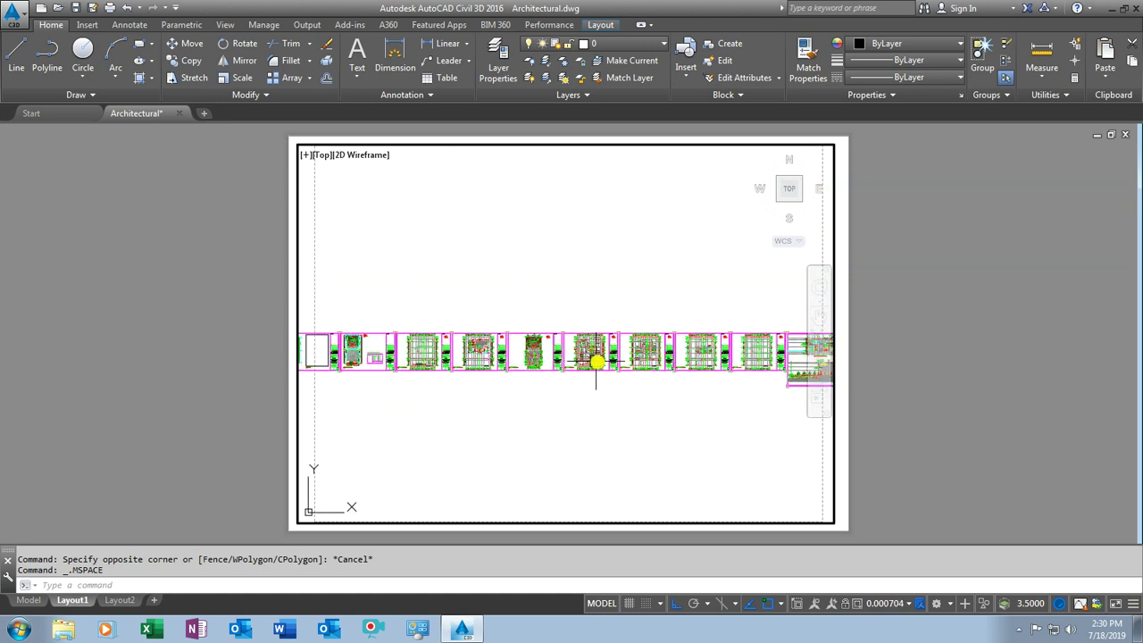
pyautogui.scroll(2, 597, 361)
pyautogui.scroll(-2, 607, 360)
pyautogui.scroll(2, 612, 361)
pyautogui.scroll(2, 612, 361)
pyautogui.scroll(-4, 613, 361)
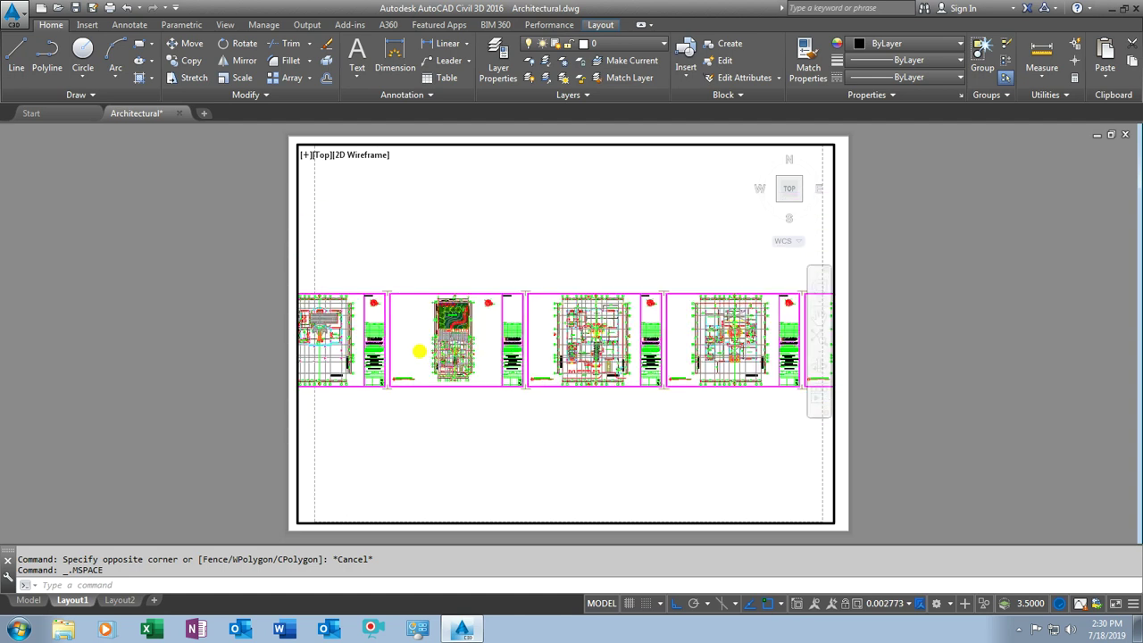
pyautogui.scroll(5, 426, 355)
pyautogui.scroll(-3, 482, 359)
pyautogui.scroll(4, 607, 378)
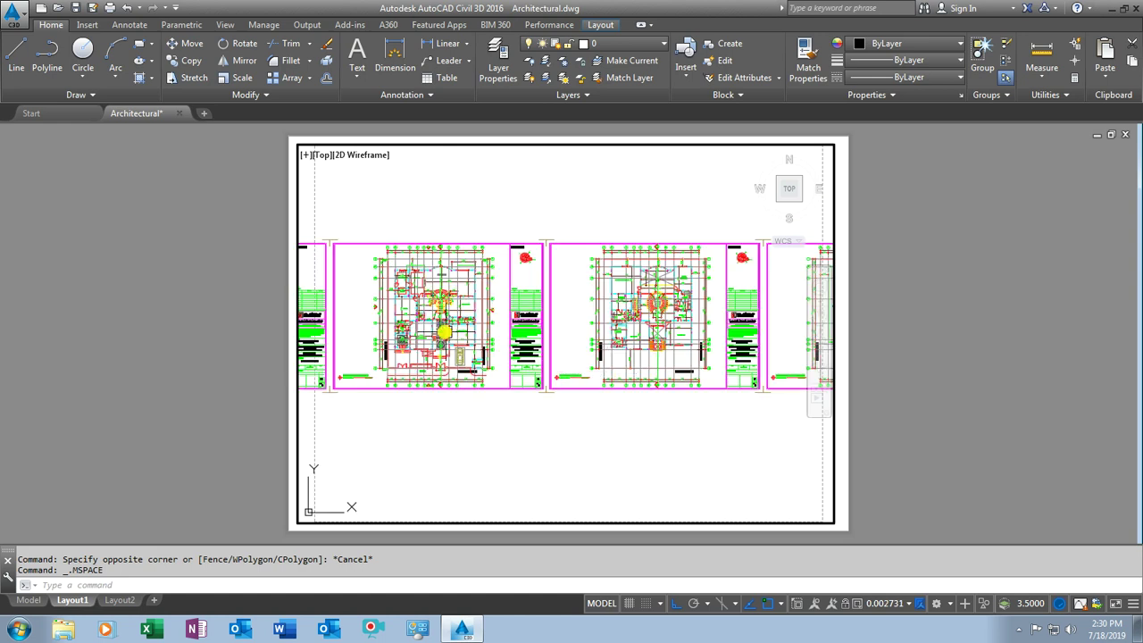
pyautogui.scroll(2, 395, 324)
pyautogui.scroll(-2, 476, 337)
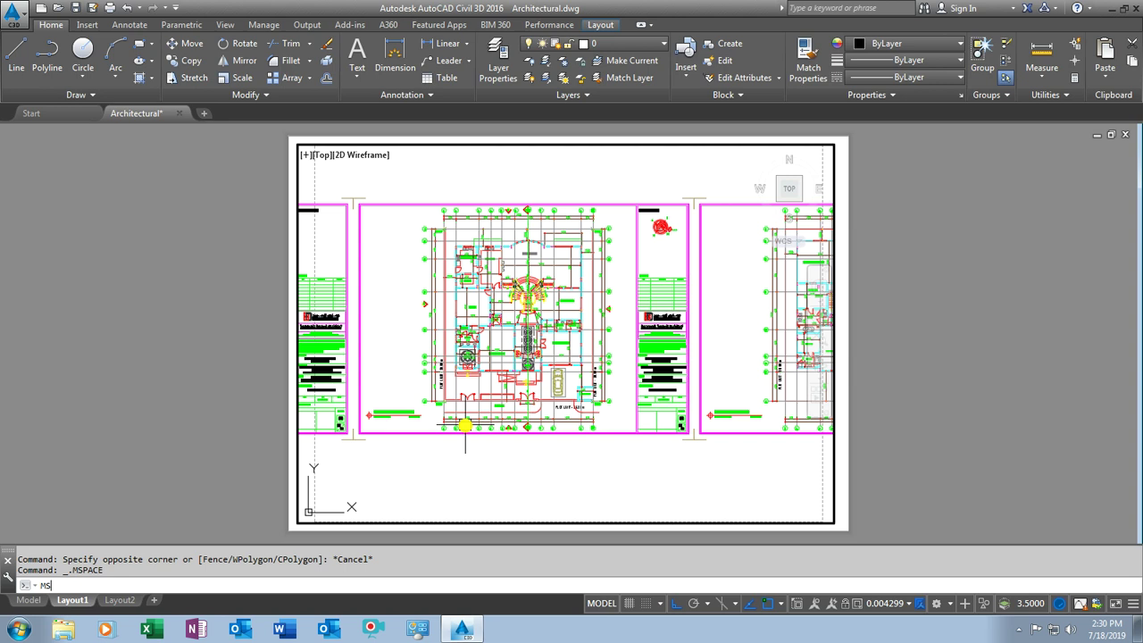
pyautogui.press('Return')
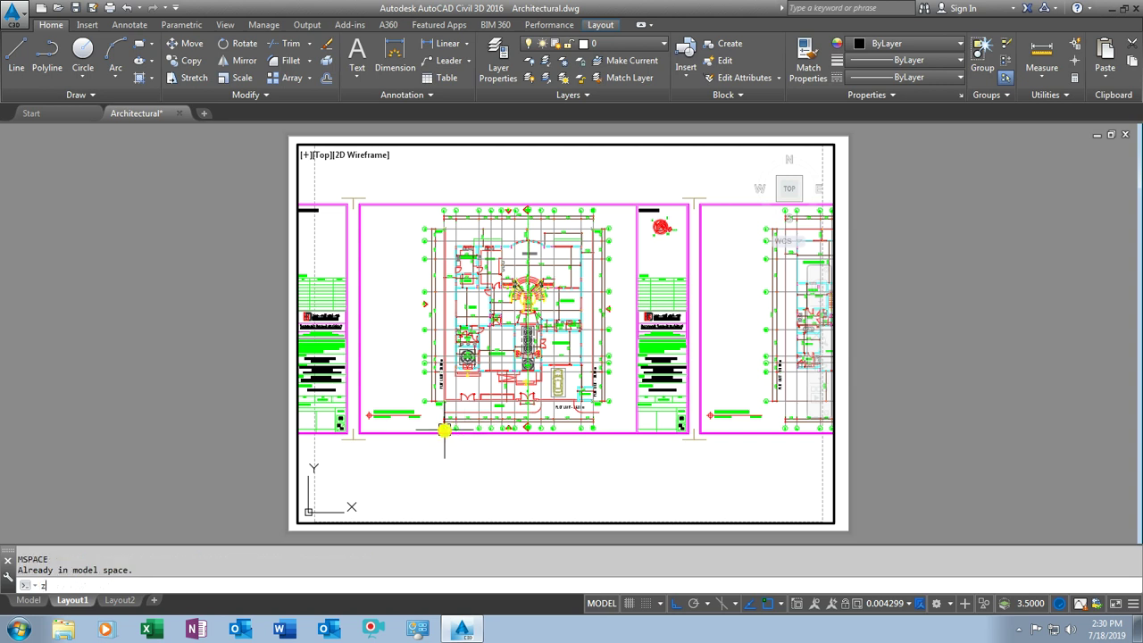
pyautogui.press('Return')
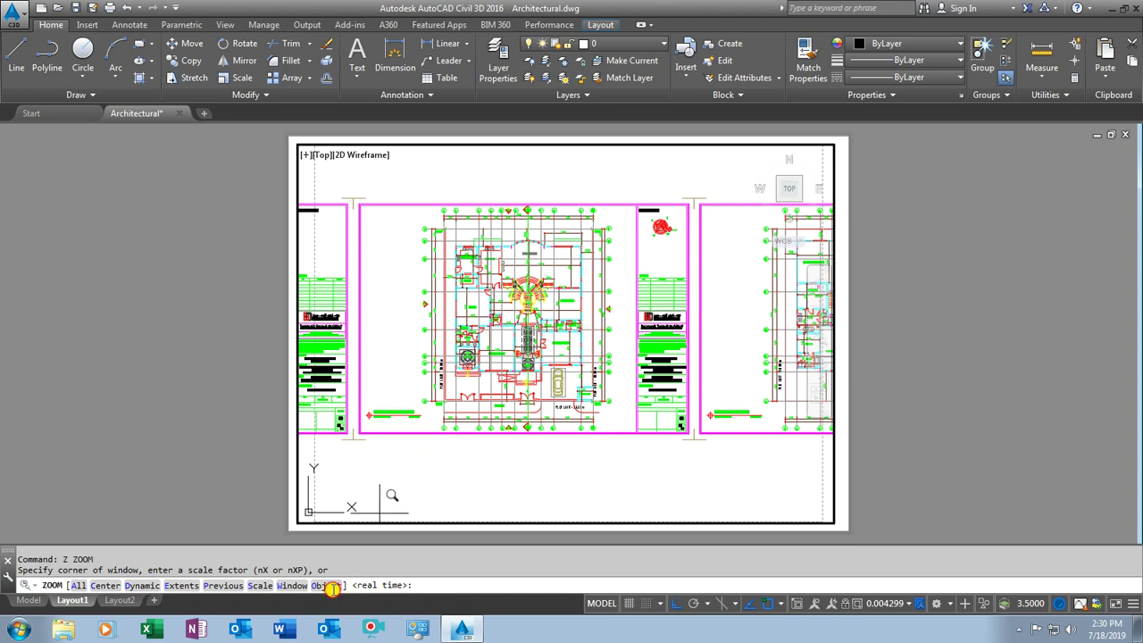
# Zoom the viewport to a window-selected ground floor plan using Zoom Object
pyautogui.click(332, 587)
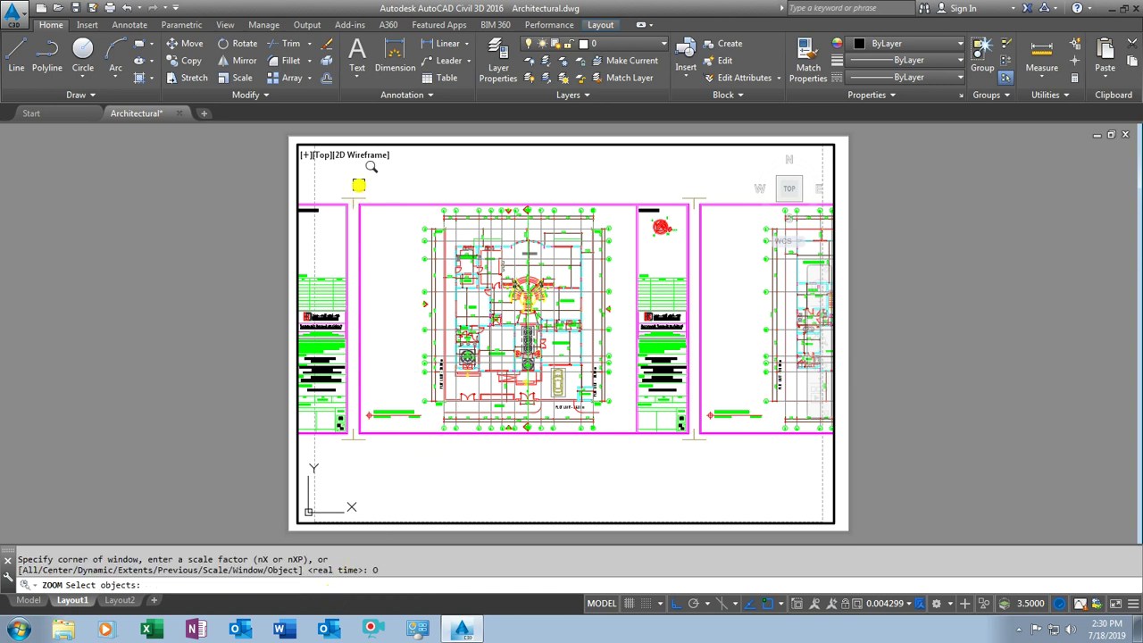
pyautogui.click(357, 188)
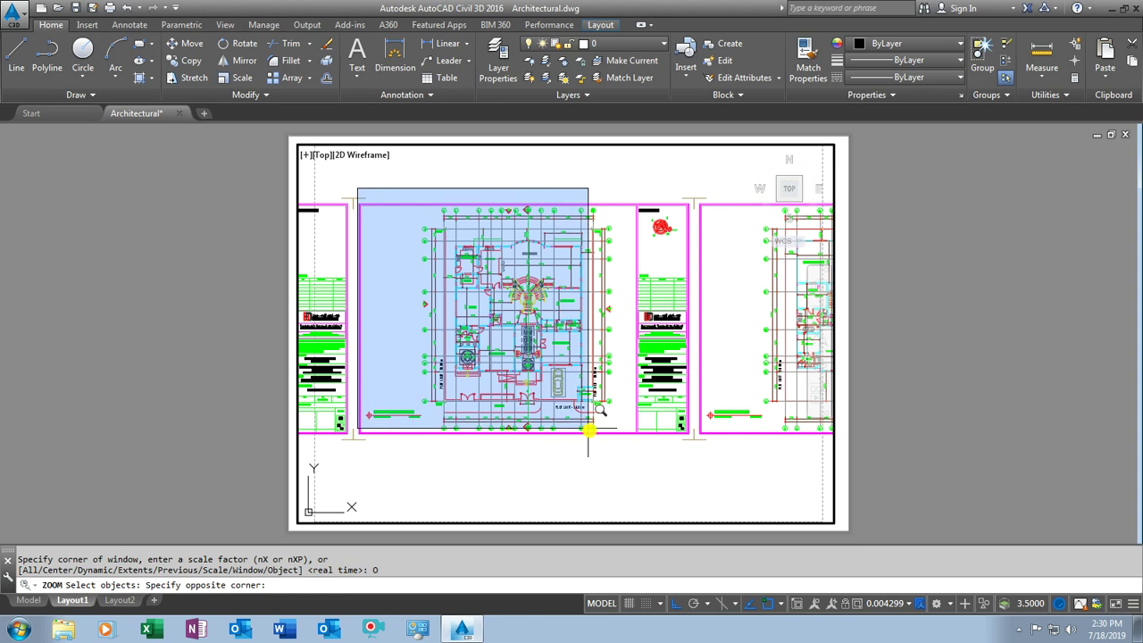
pyautogui.click(694, 455)
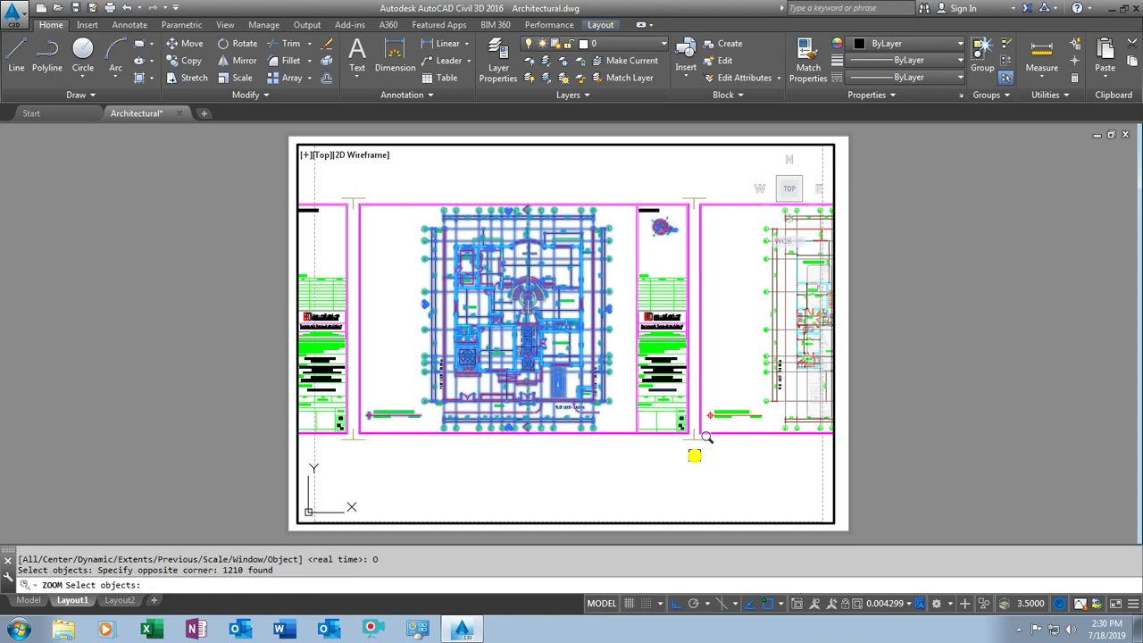
pyautogui.press('Return')
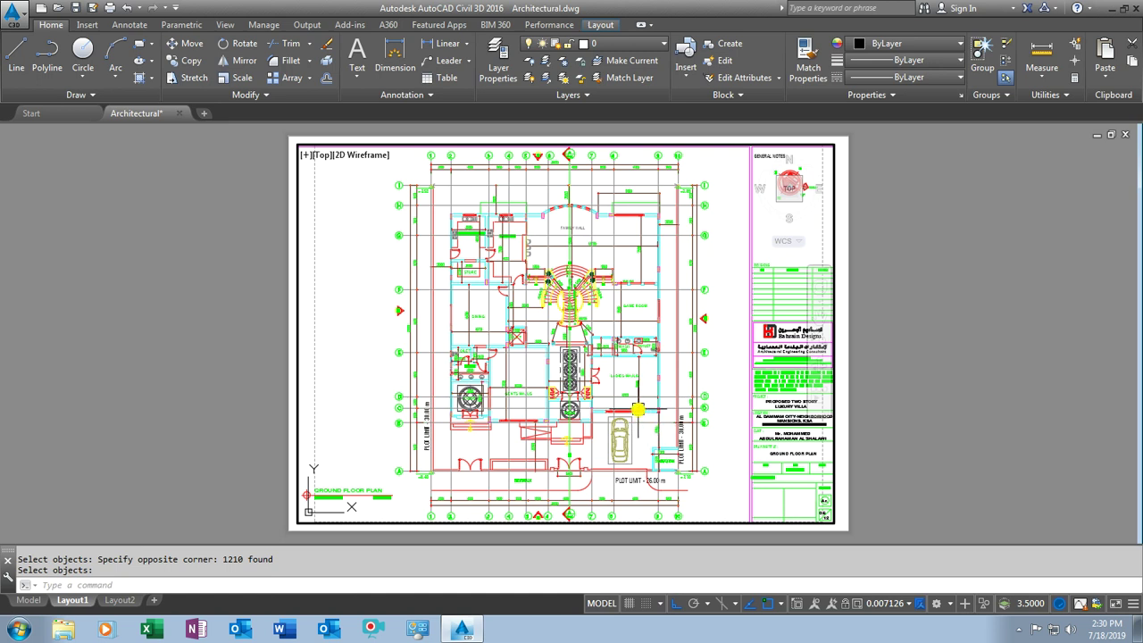
# Undo that zoom so the viewport shows all three plan sheets at 0.002705 scale
pyautogui.scroll(-2, 634, 409)
pyautogui.scroll(3, 749, 467)
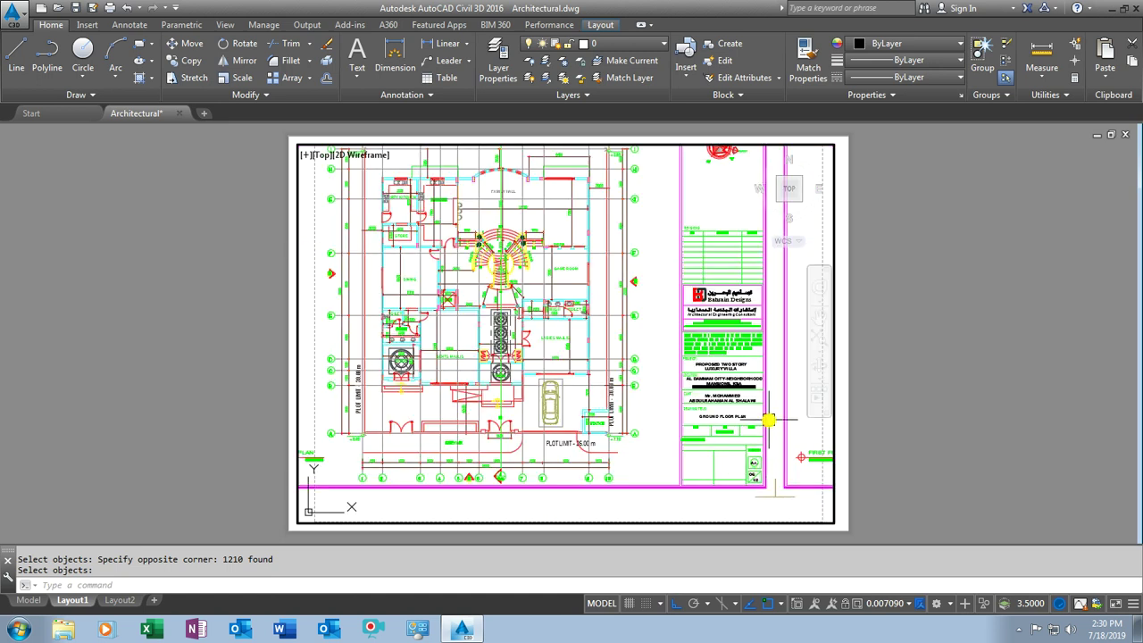
pyautogui.scroll(-3, 765, 432)
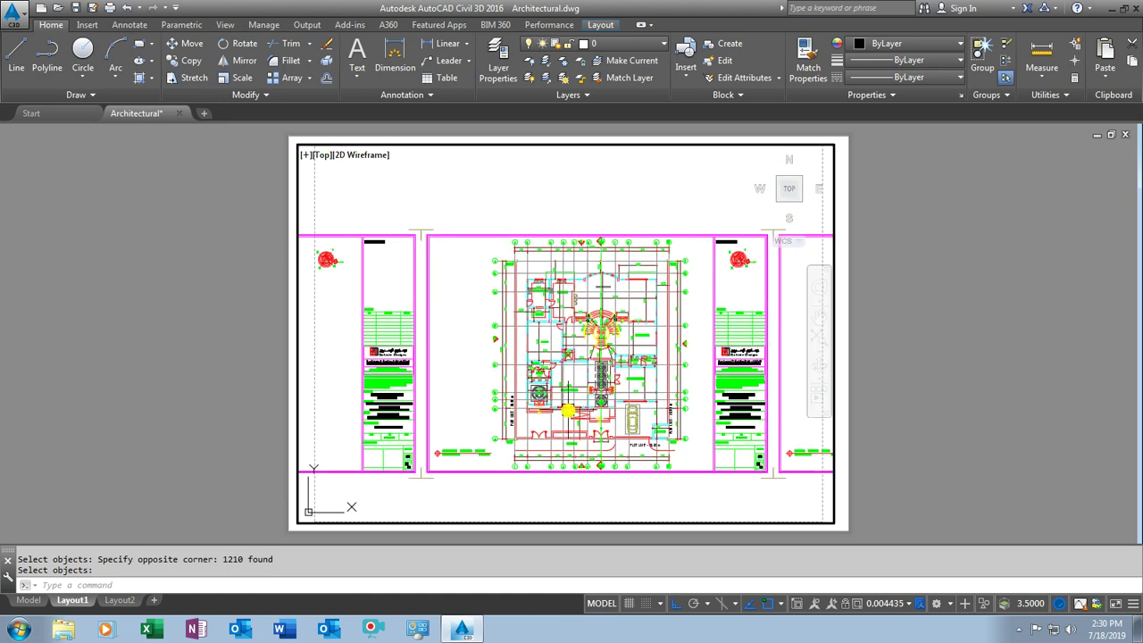
pyautogui.write('u')
pyautogui.press('Return')
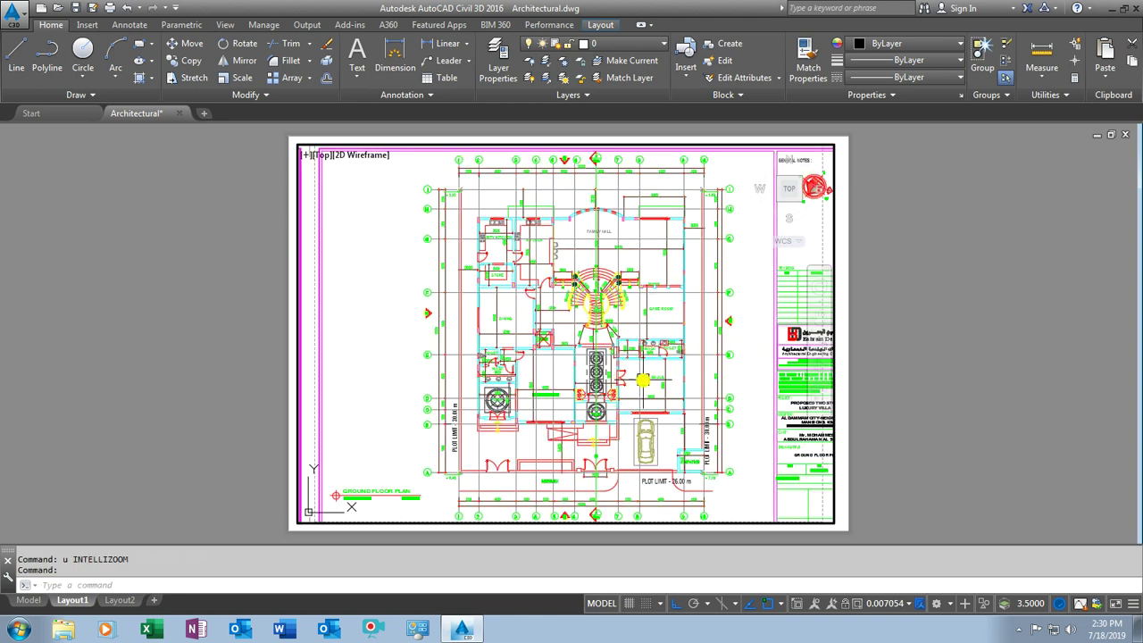
pyautogui.scroll(-2, 667, 382)
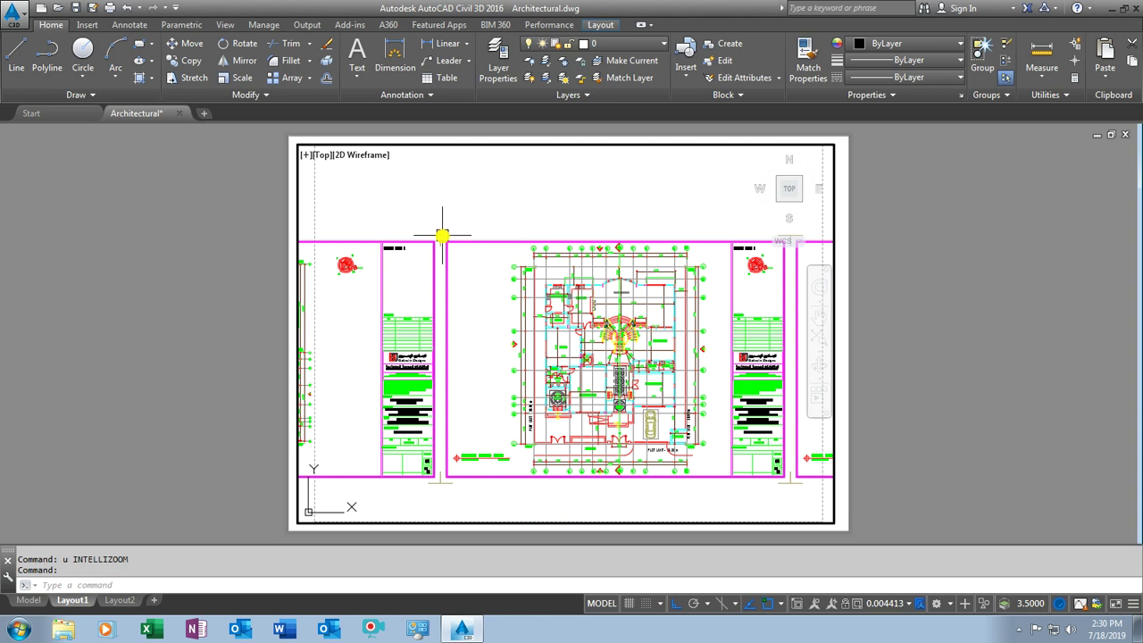
pyautogui.scroll(2, 445, 238)
pyautogui.scroll(2, 445, 237)
pyautogui.scroll(-4, 416, 224)
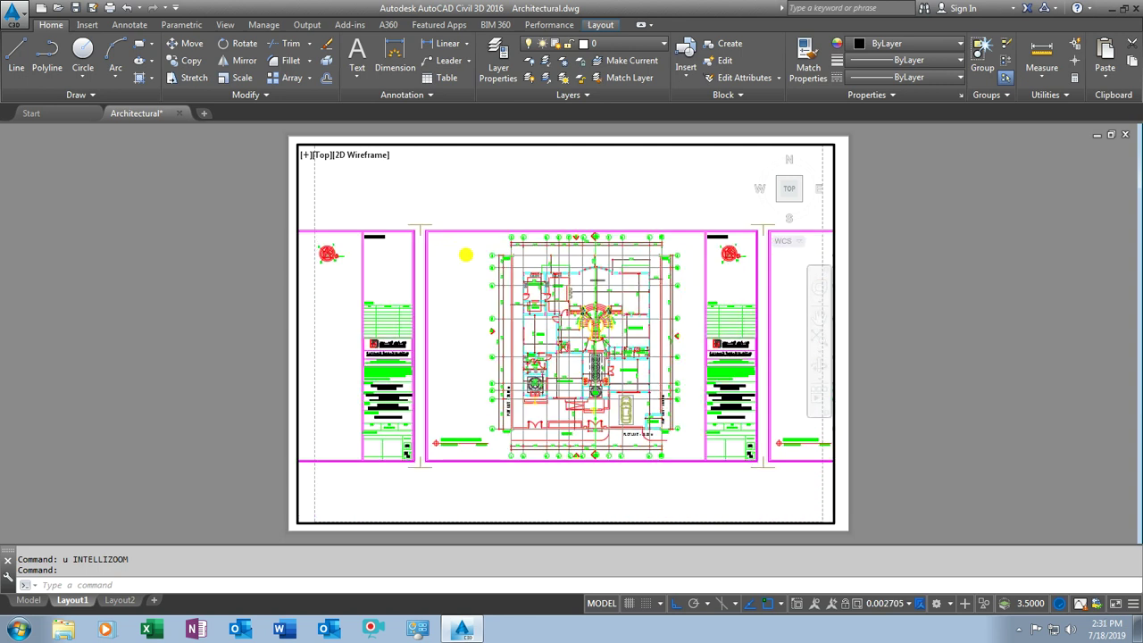
pyautogui.scroll(-2, 477, 258)
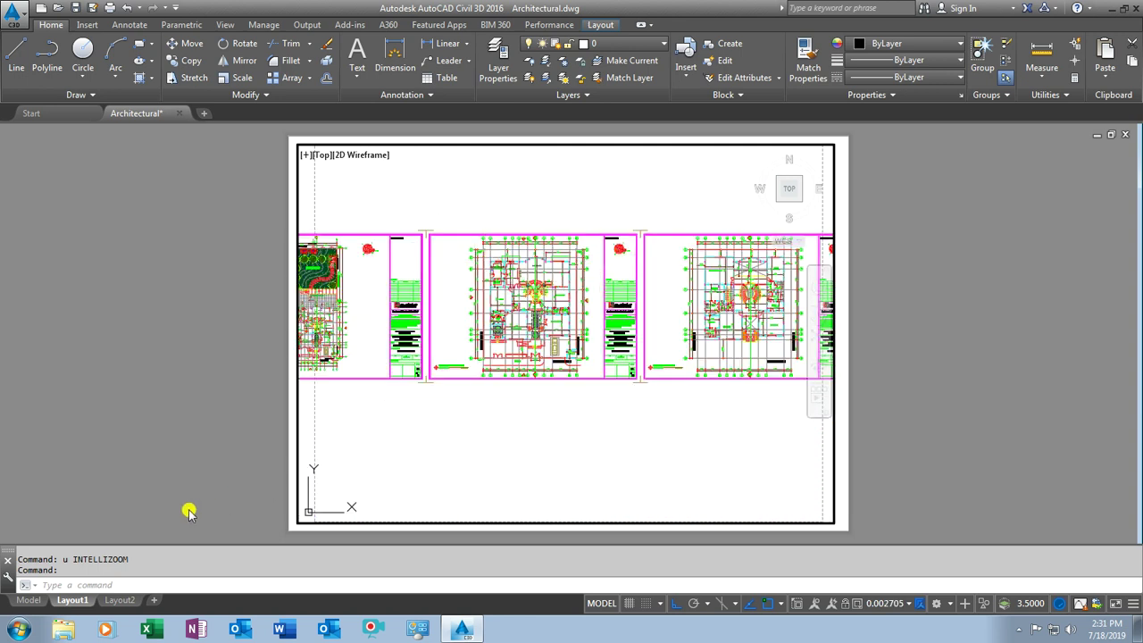
pyautogui.write('z')
pyautogui.press('Return')
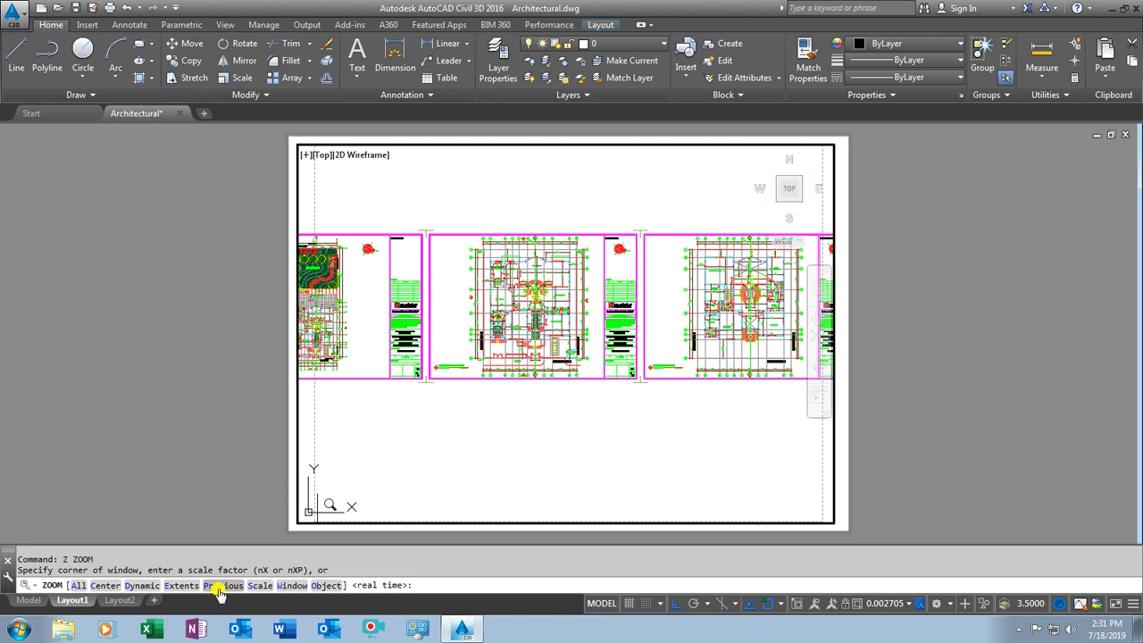
# Zoom the viewport to the window-selected central ground floor sheet, giving 0.006666 scale
pyautogui.click(326, 584)
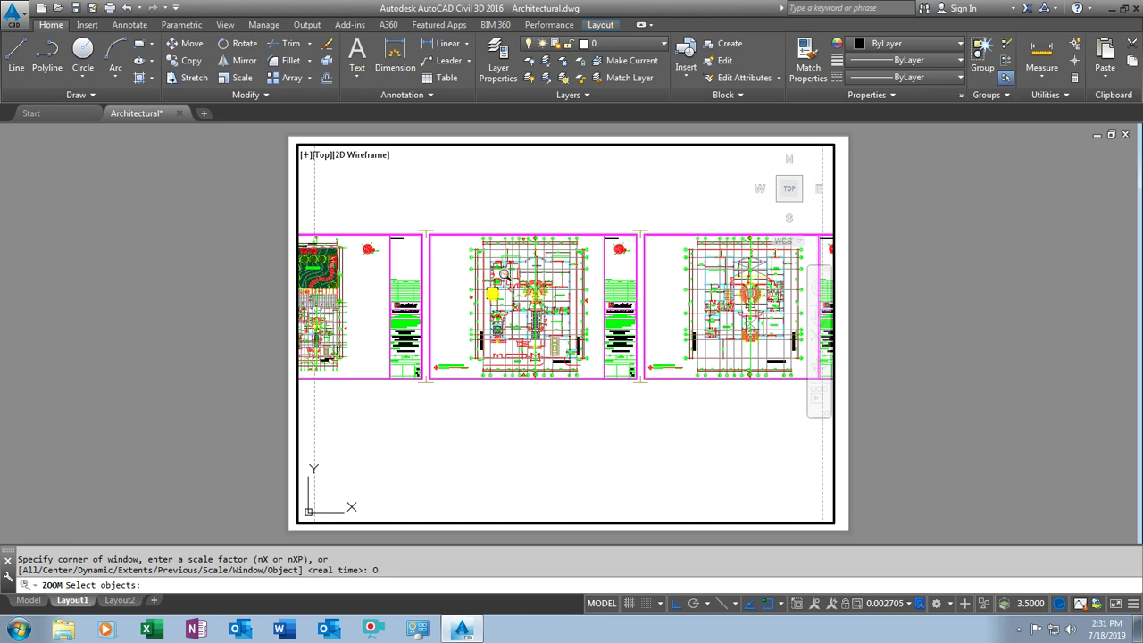
pyautogui.click(419, 213)
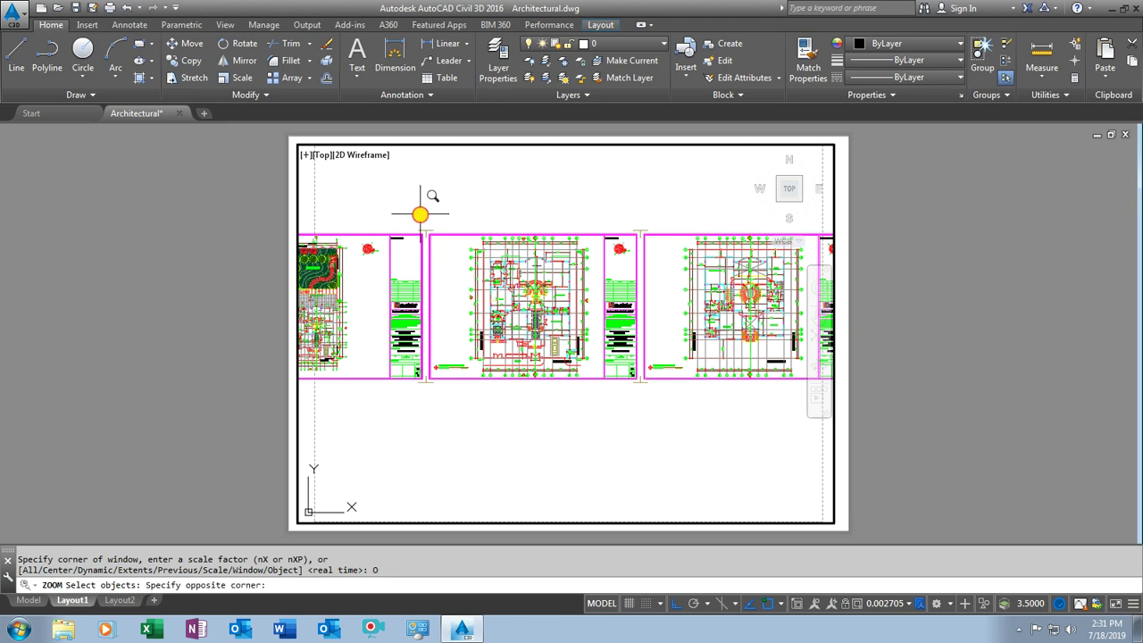
pyautogui.click(650, 416)
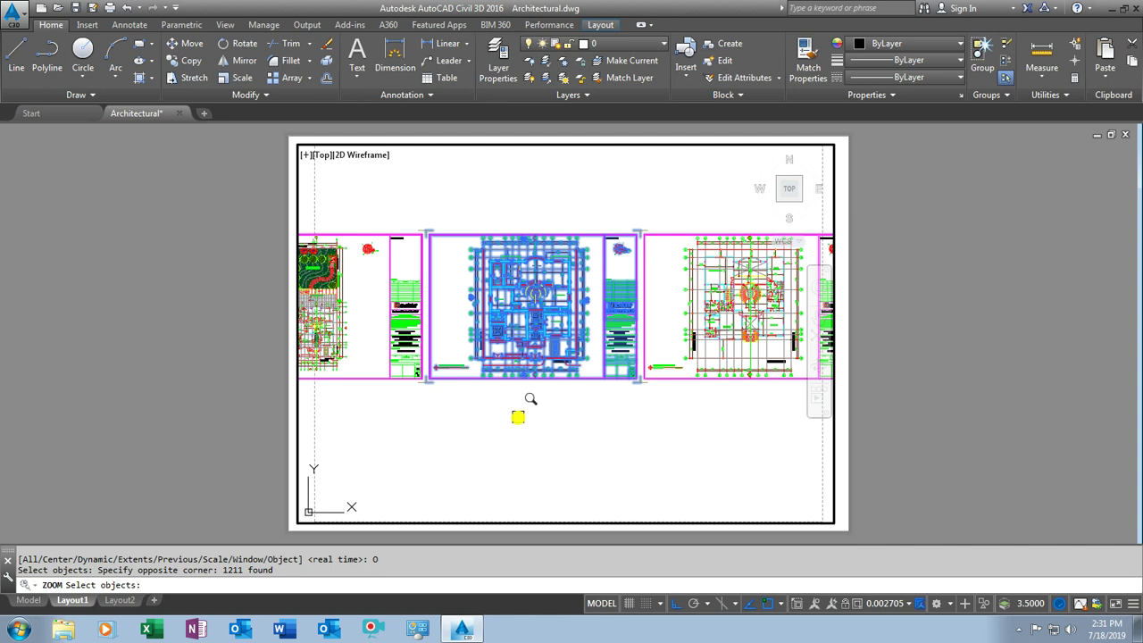
pyautogui.press('Return')
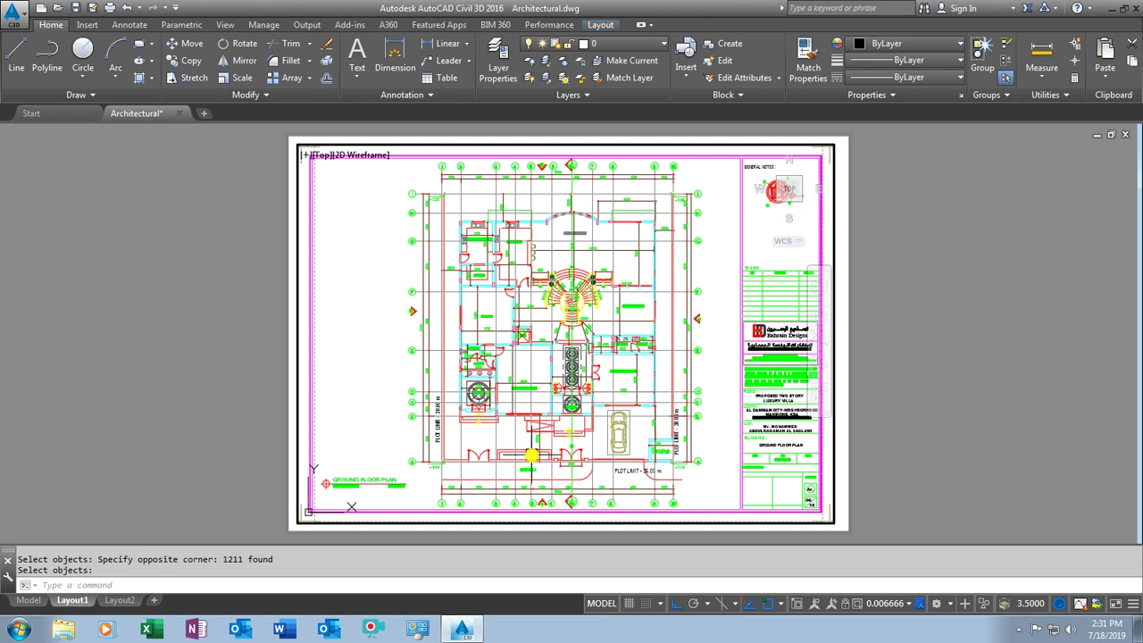
pyautogui.write('mo')
pyautogui.press('Return')
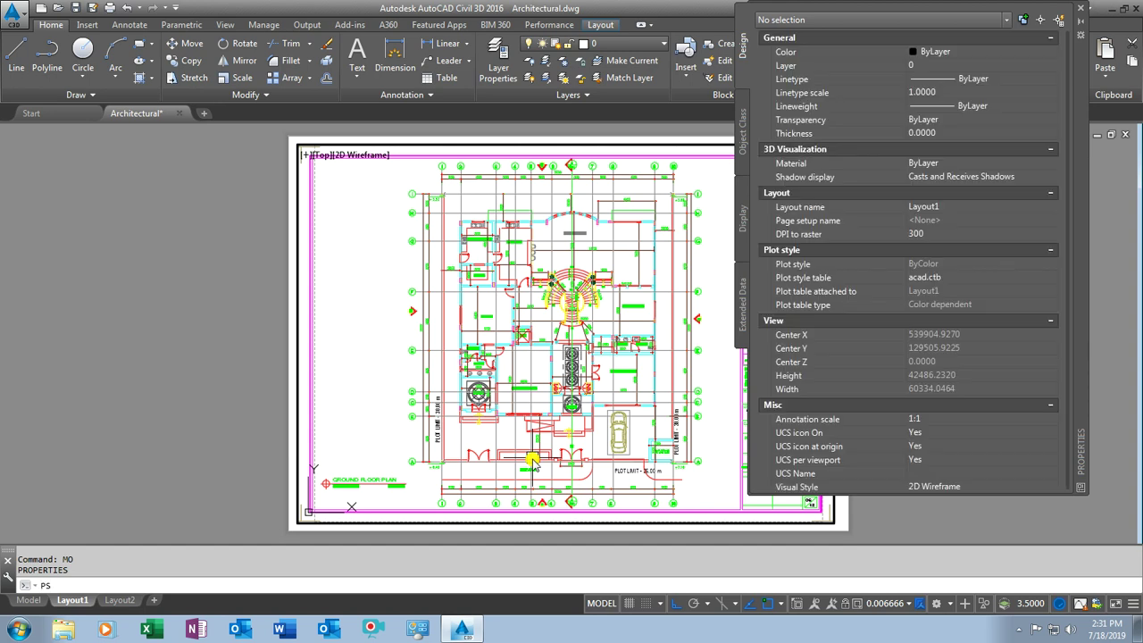
# Return to paper space and set UCS icon at origin to Yes in the Properties palette
pyautogui.press('Return')
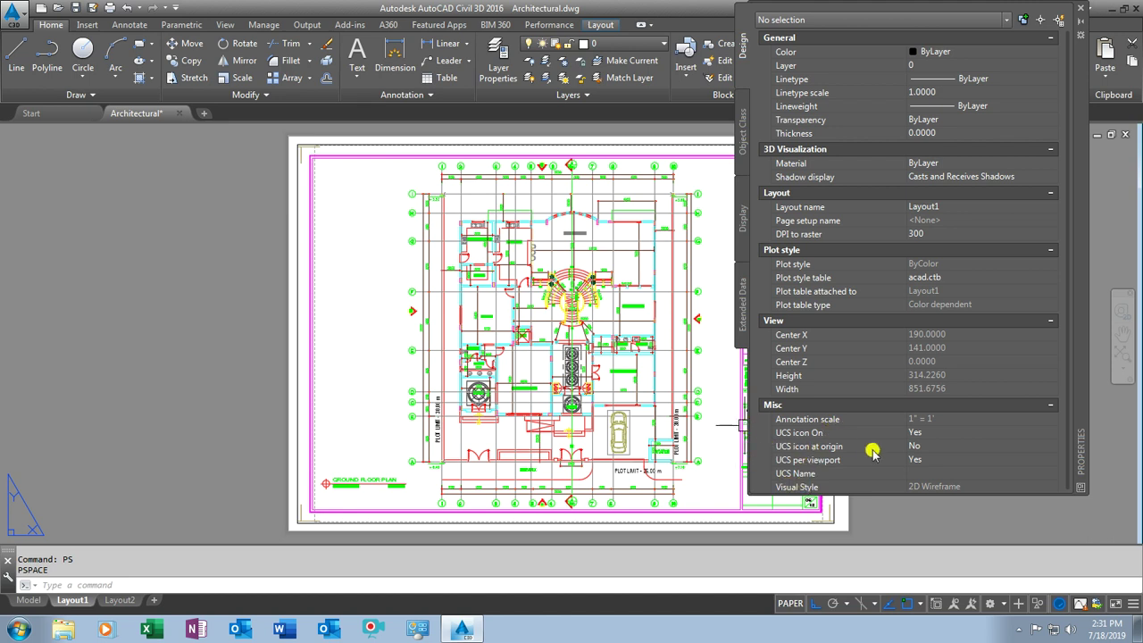
pyautogui.click(939, 434)
pyautogui.click(814, 449)
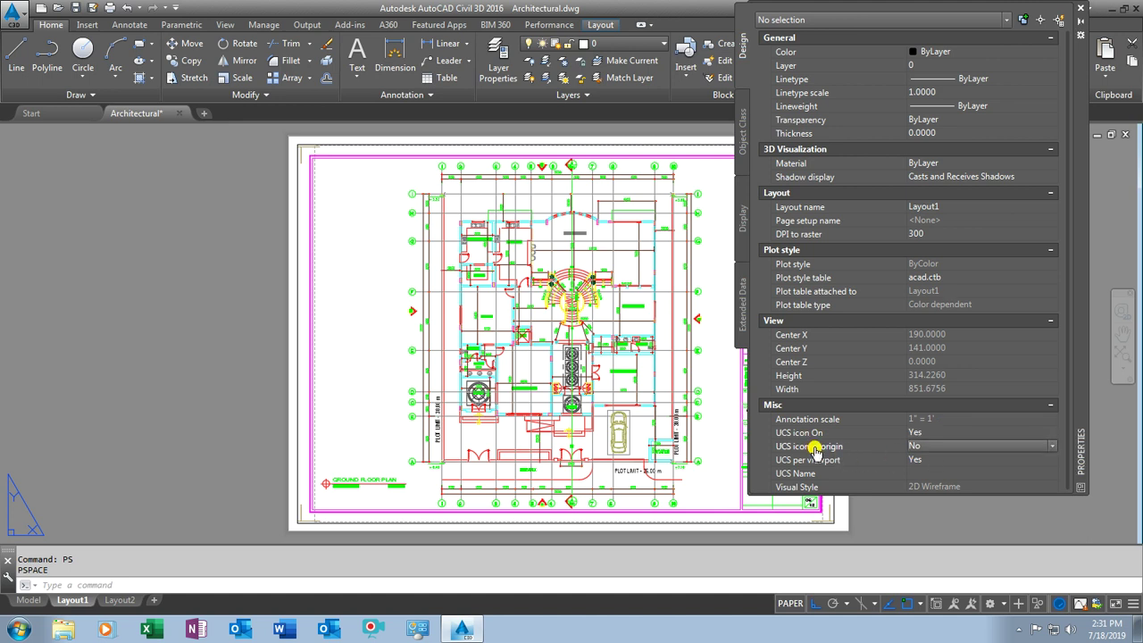
pyautogui.click(929, 446)
pyautogui.click(929, 460)
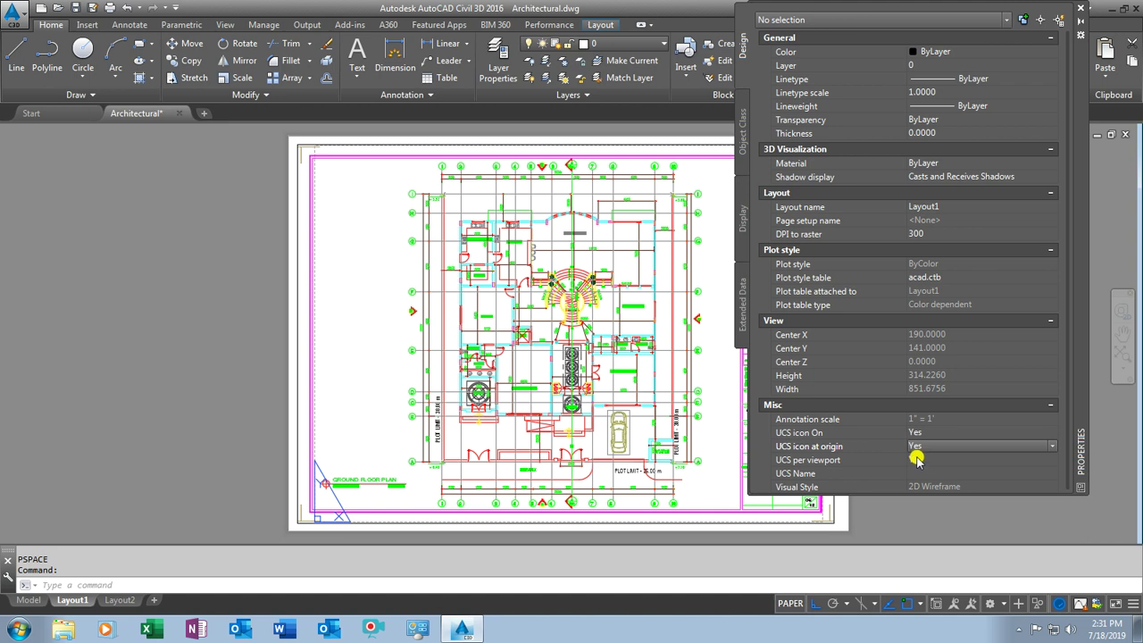
pyautogui.click(1077, 16)
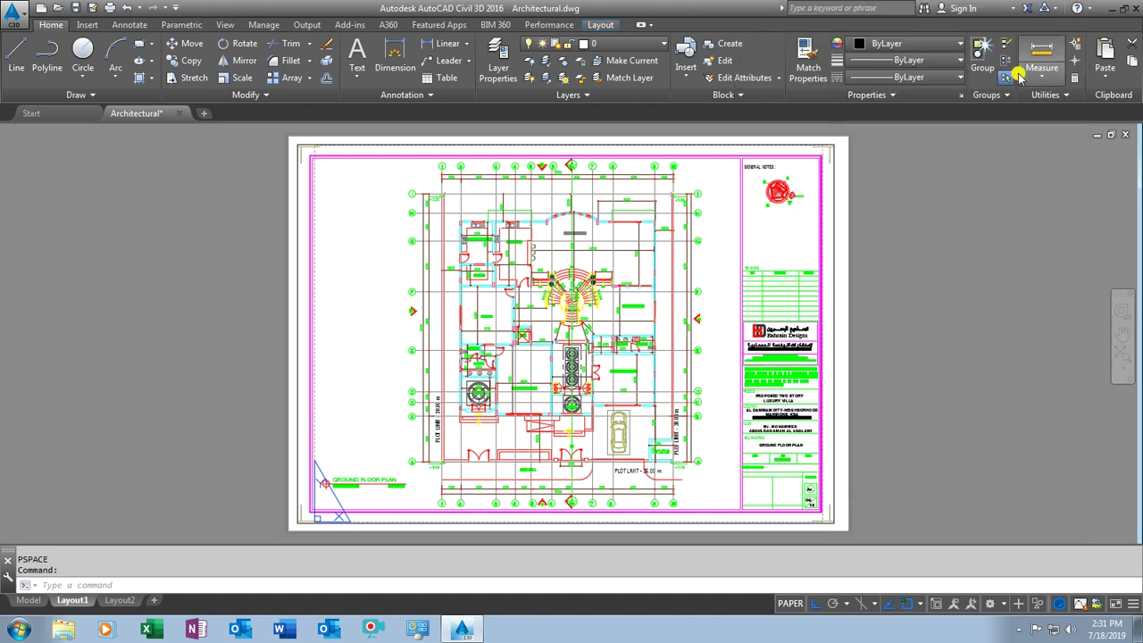
pyautogui.scroll(-3, 714, 384)
pyautogui.scroll(5, 608, 402)
pyautogui.scroll(-5, 607, 402)
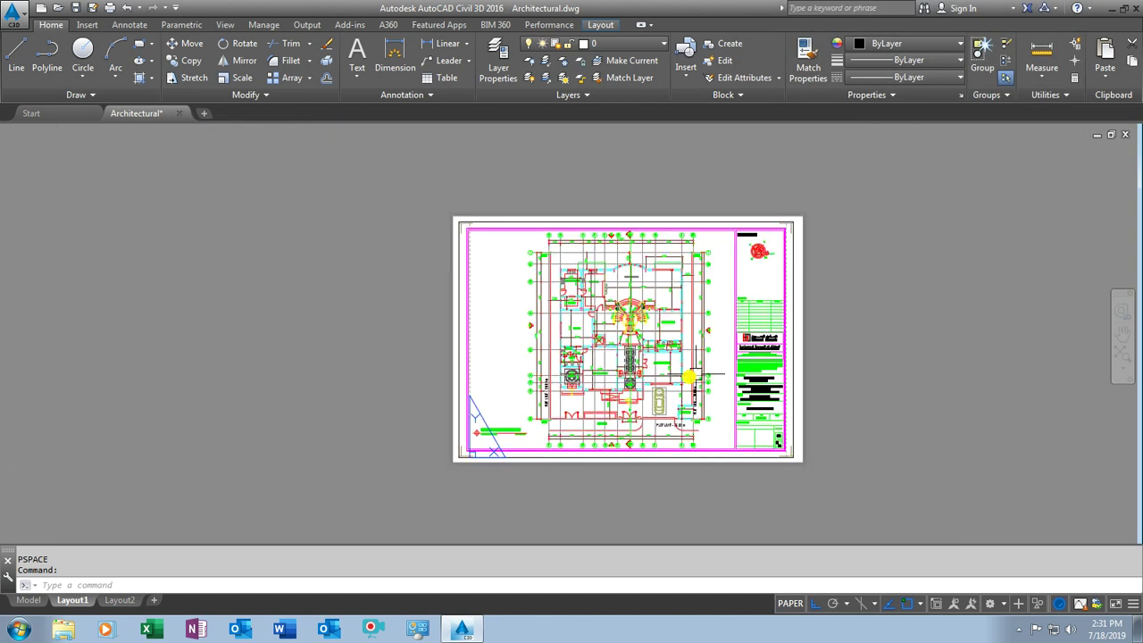
pyautogui.scroll(4, 716, 369)
pyautogui.scroll(-3, 715, 384)
pyautogui.scroll(2, 739, 375)
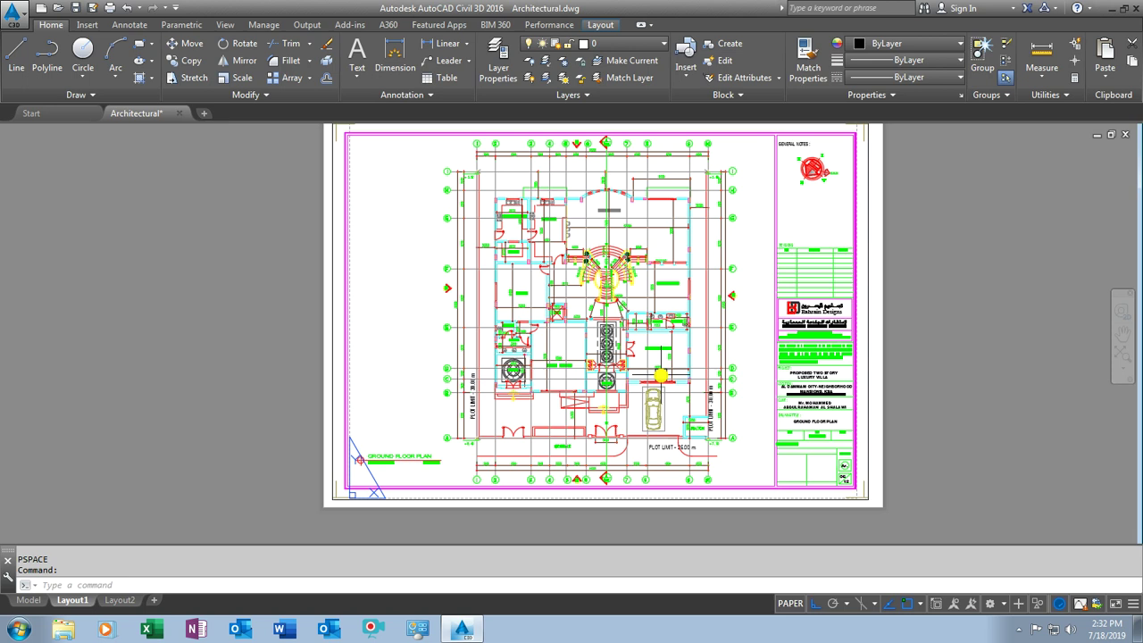
pyautogui.write('ps')
pyautogui.press('Return')
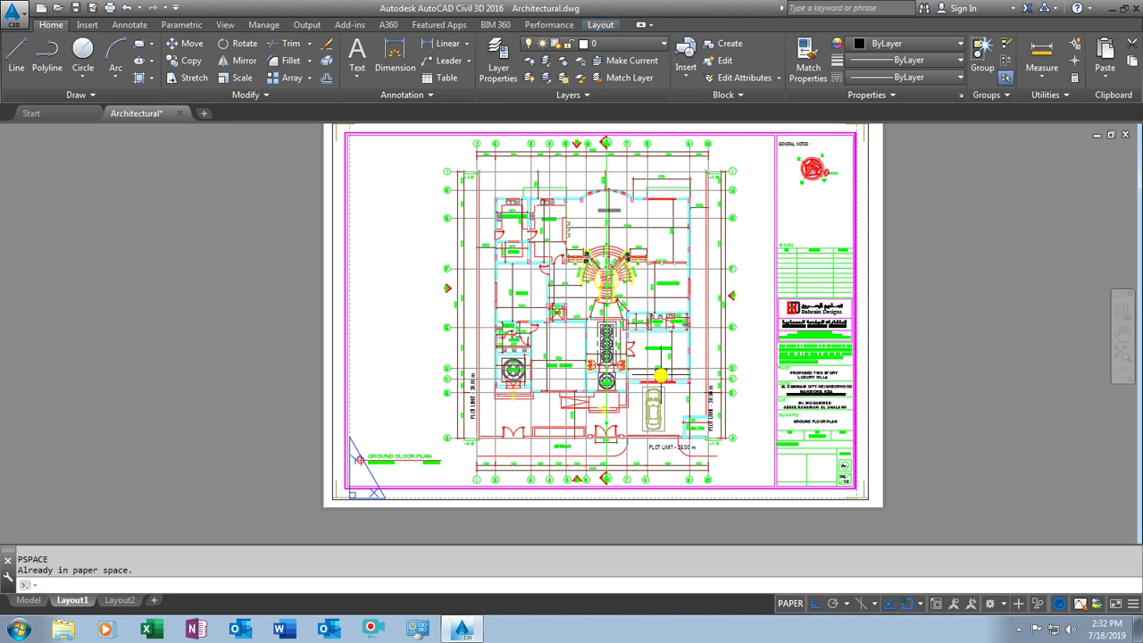
pyautogui.click(871, 464)
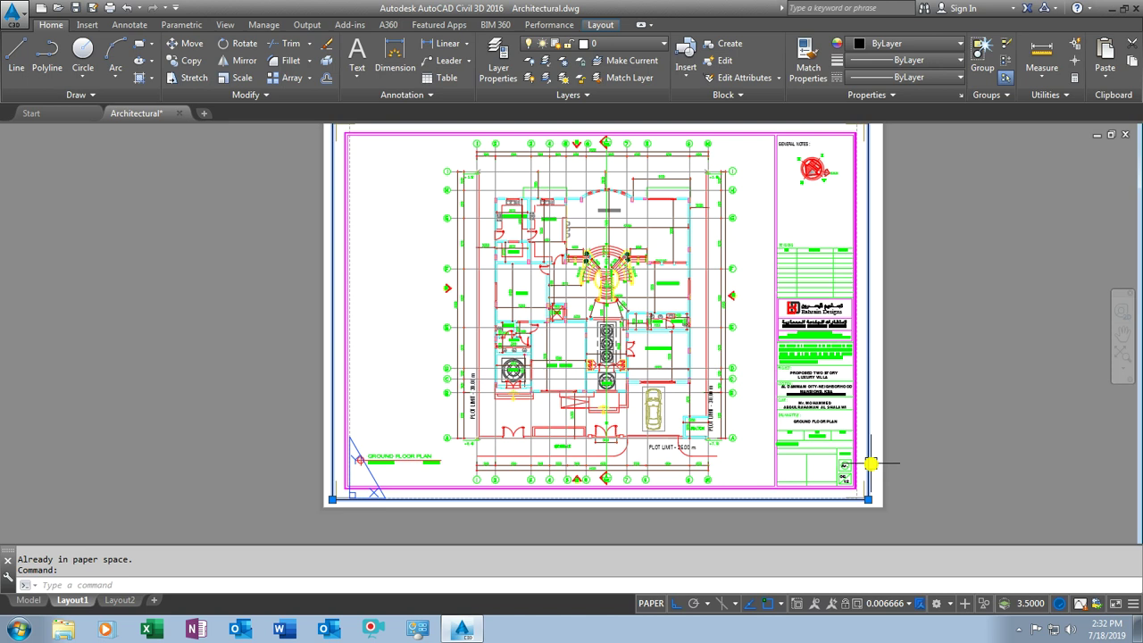
pyautogui.rightClick(870, 469)
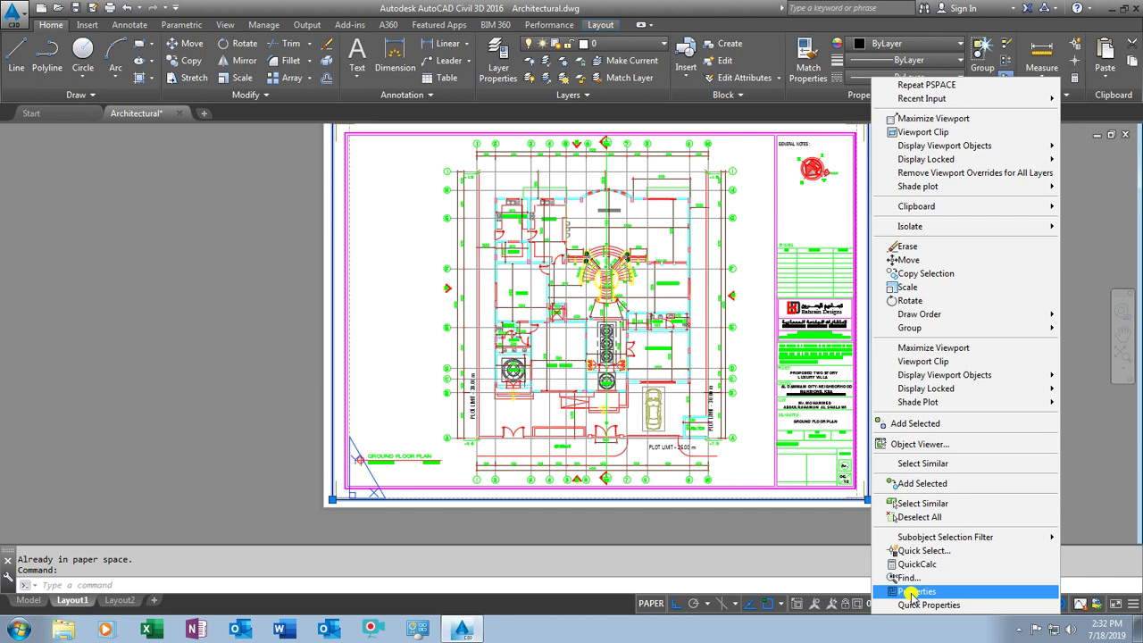
pyautogui.click(915, 593)
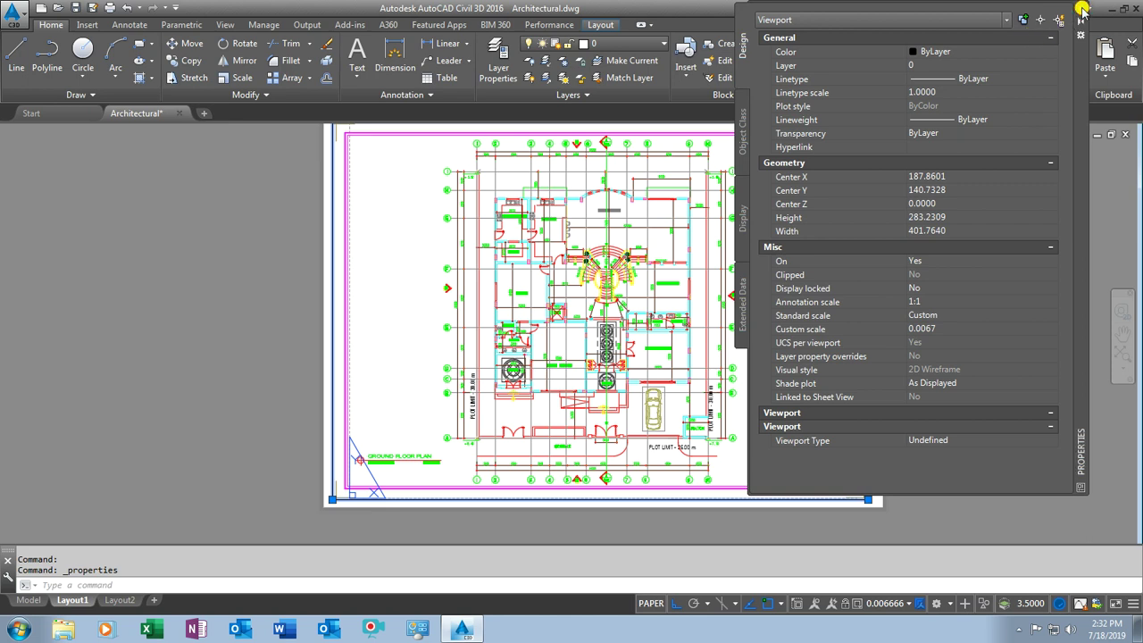
pyautogui.click(1080, 8)
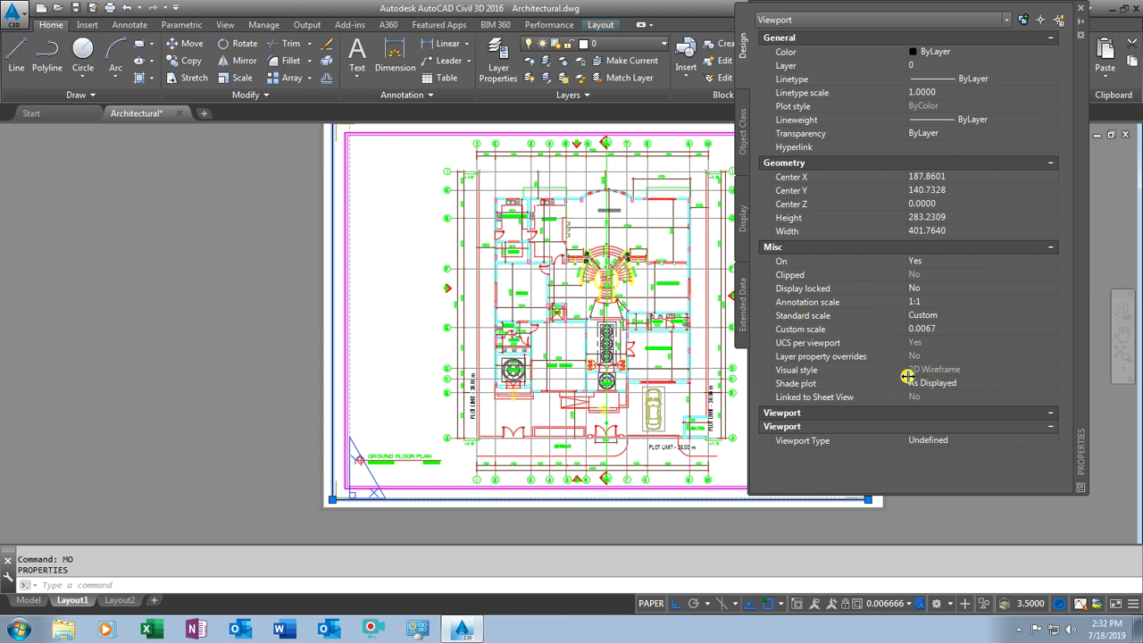
pyautogui.write('MO')
pyautogui.click(922, 287)
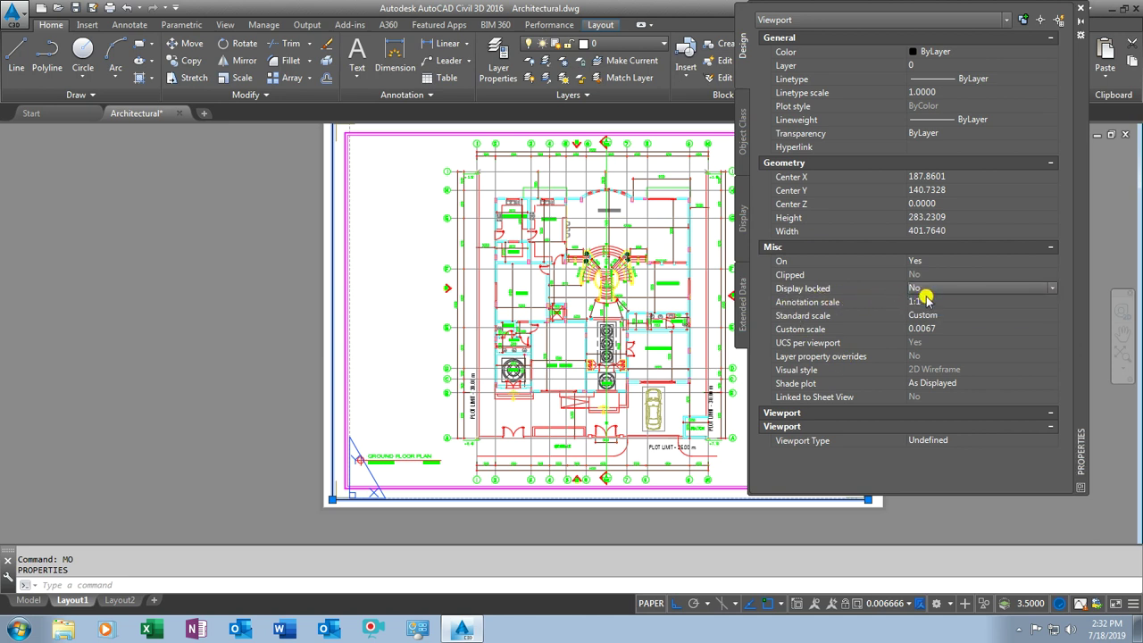
pyautogui.click(923, 287)
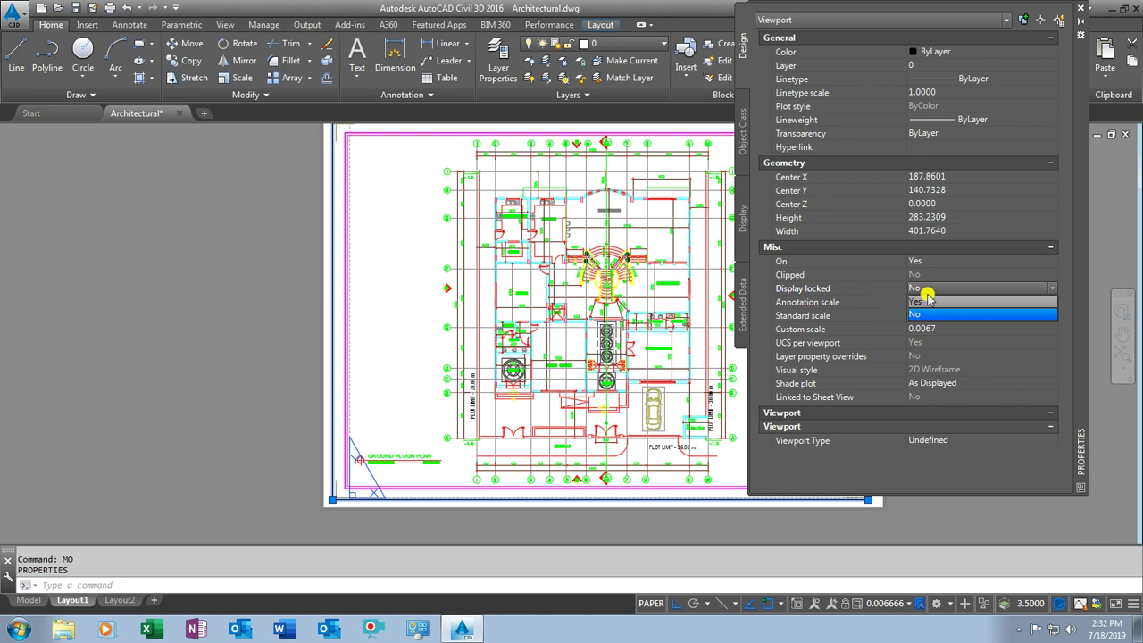
pyautogui.click(1080, 7)
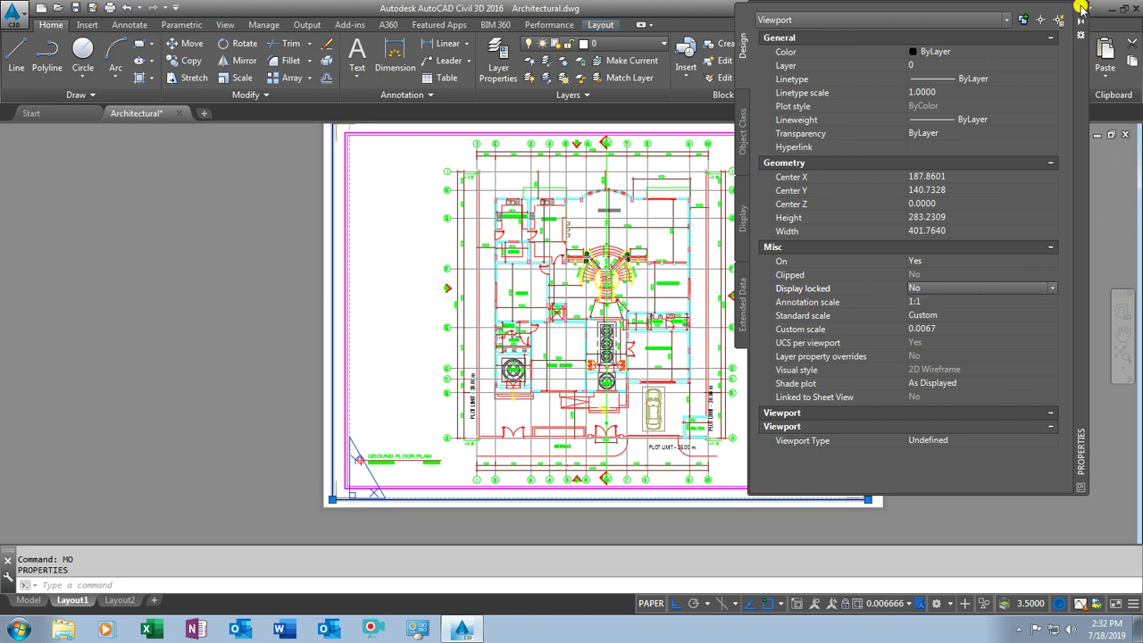
pyautogui.click(1081, 11)
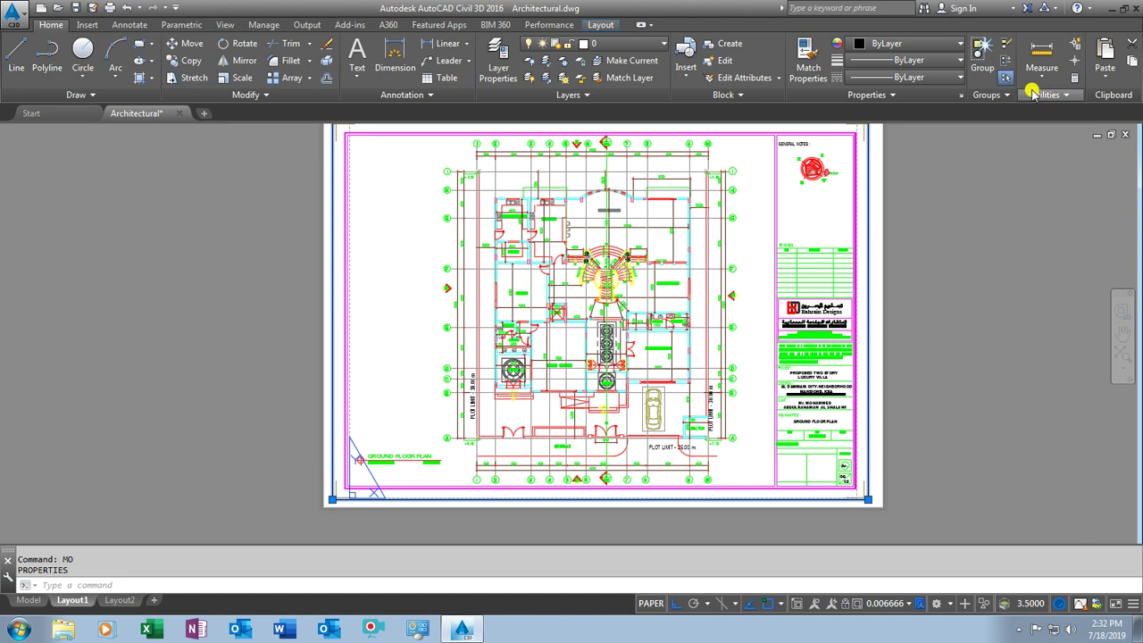
pyautogui.scroll(-2, 713, 356)
pyautogui.scroll(2, 759, 353)
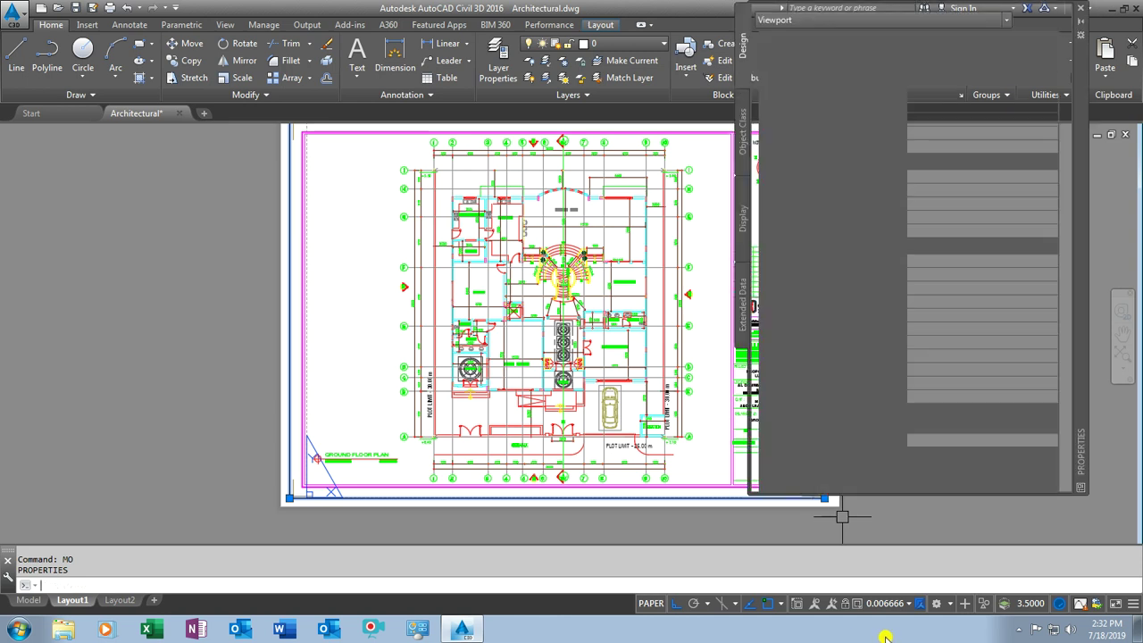
pyautogui.hotkey('alt', 'Tab')
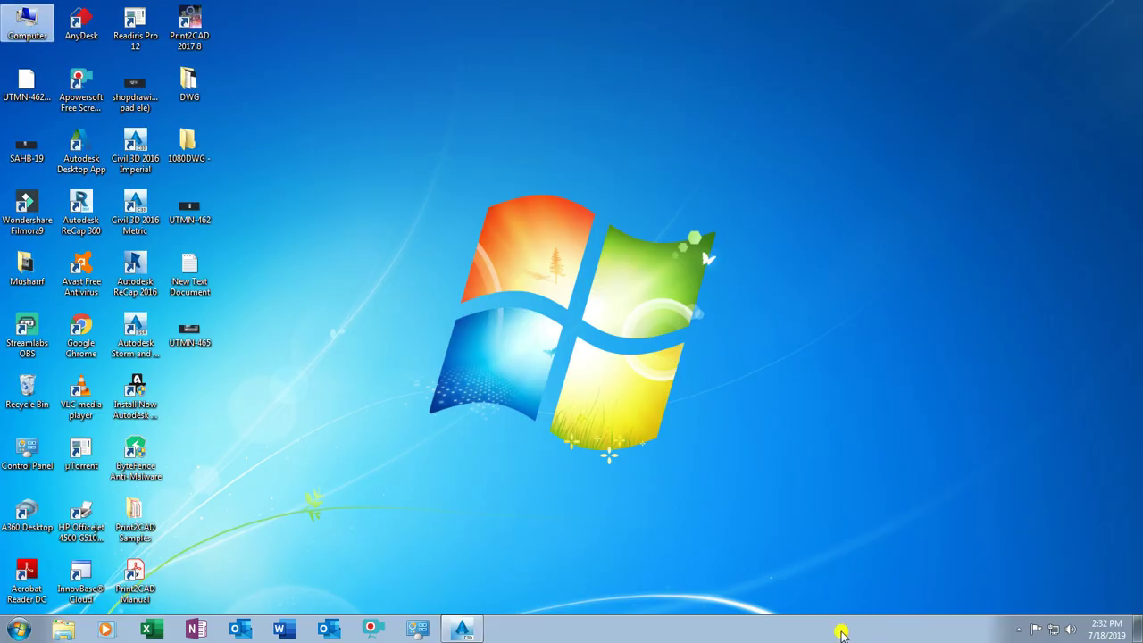
pyautogui.click(1020, 627)
pyautogui.click(1018, 566)
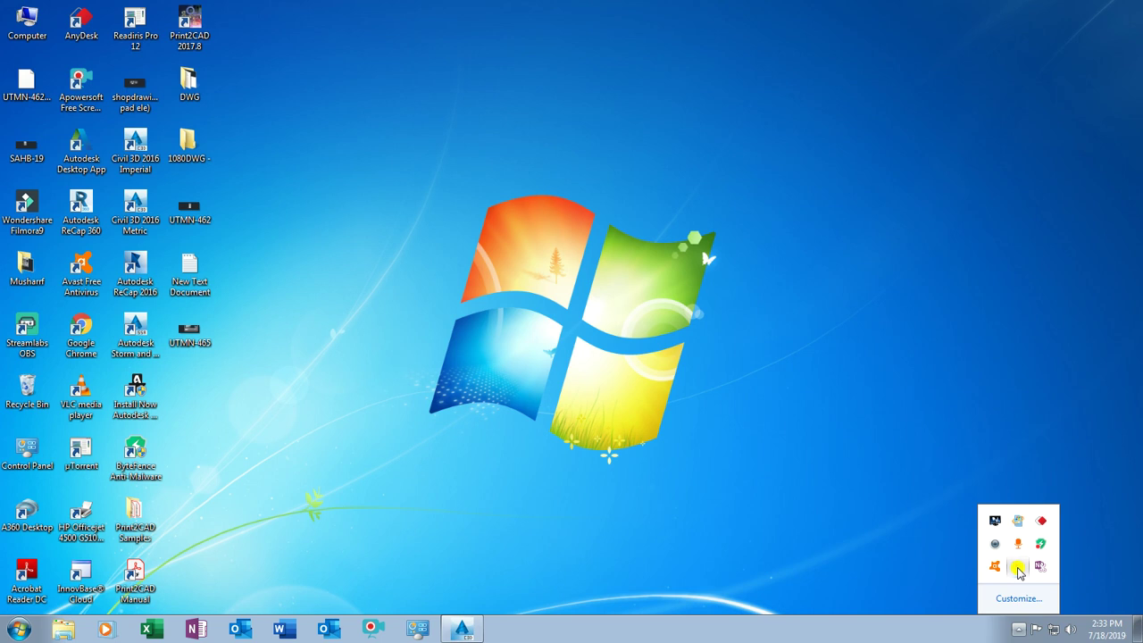
pyautogui.hotkey('alt', 'Tab')
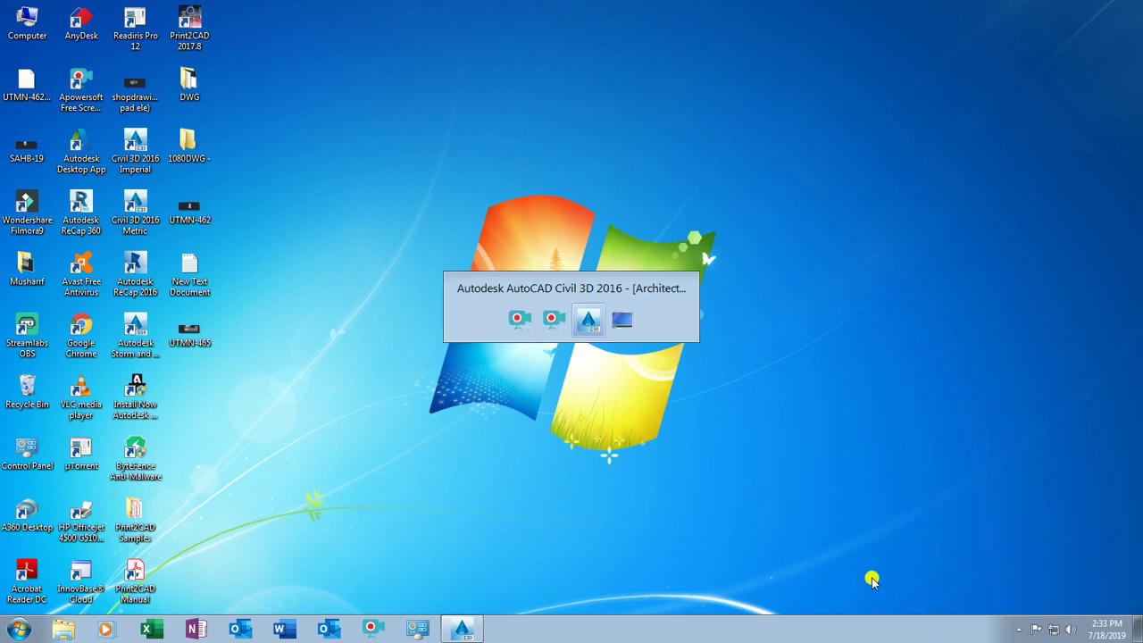
pyautogui.hotkey('alt', 'Tab')
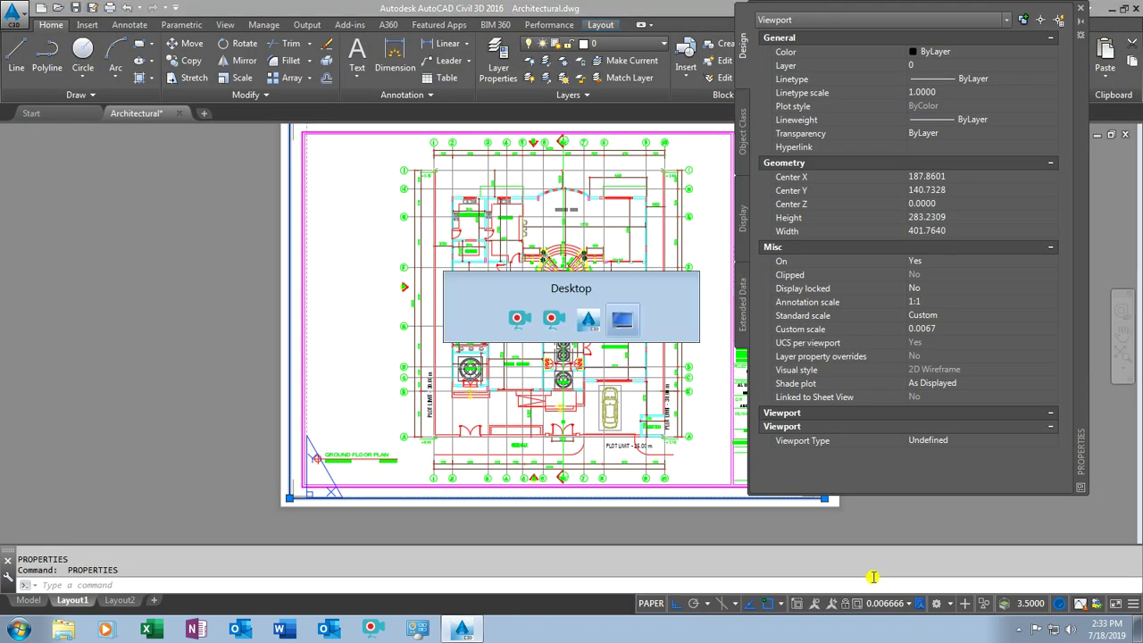